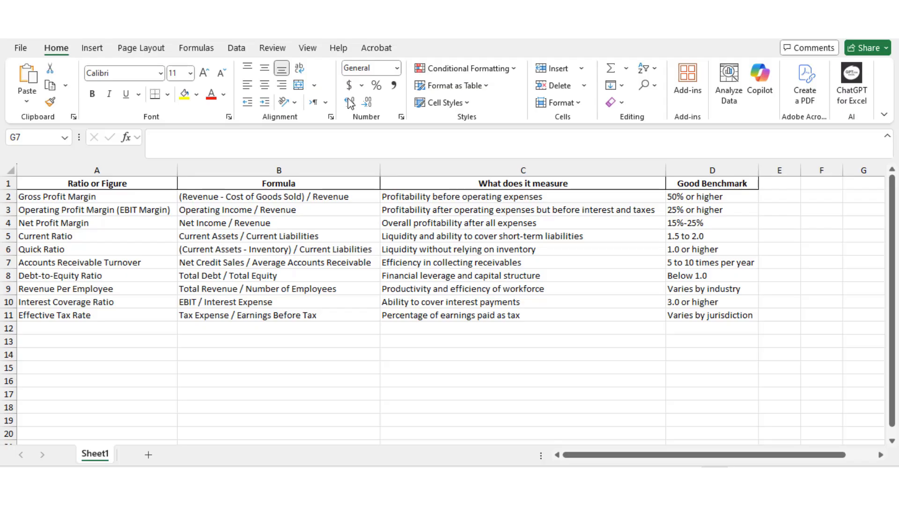
Copy the ratio reference table A1:D11 and paste it into the Ratios sheet of the financial statements workbook, starting at A1.
left_click_drag(70, 183, 700, 317)
key("ctrl+c")
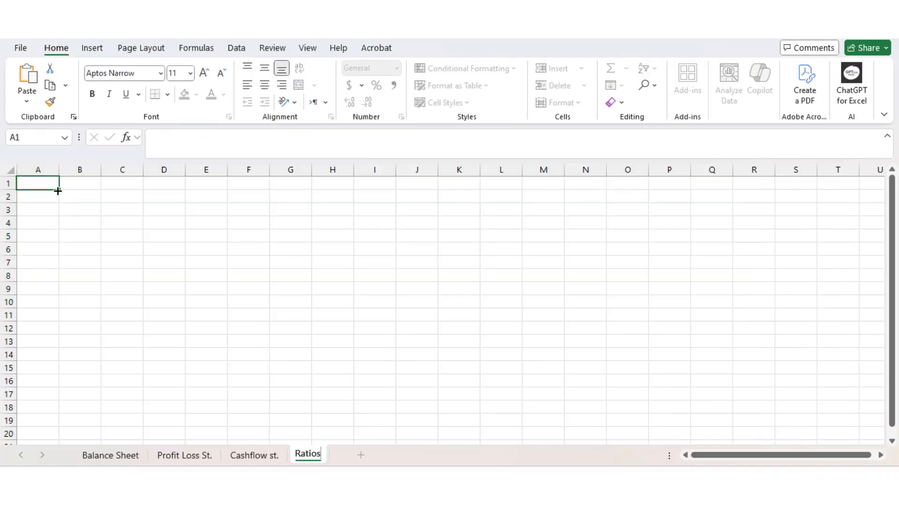
key("ctrl+v")
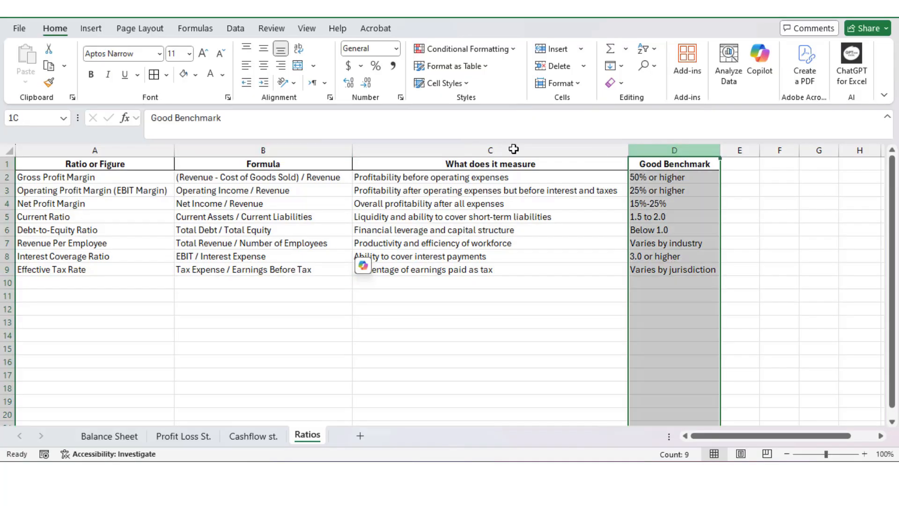
Insert three blank columns between the Ratio or Figure and Formula columns.
left_click(305, 145, "shift")
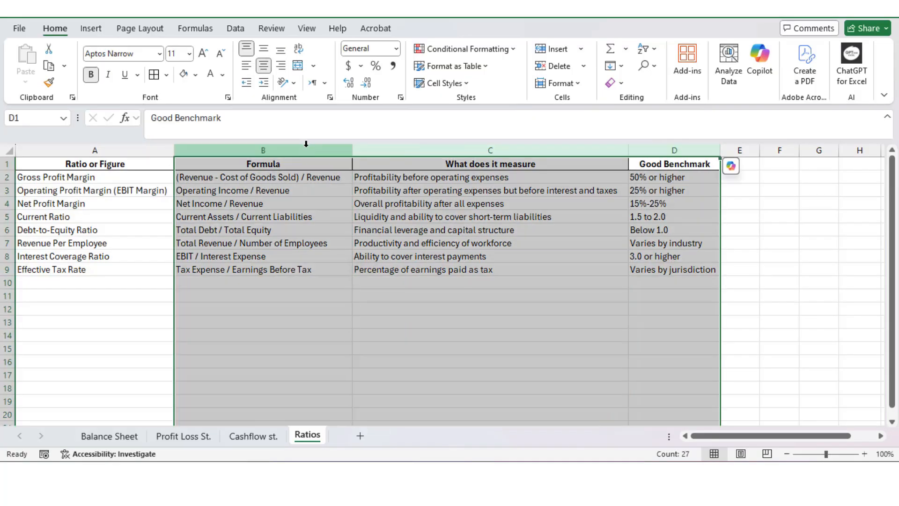
right_click(305, 145)
left_click(366, 280)
left_click(304, 261)
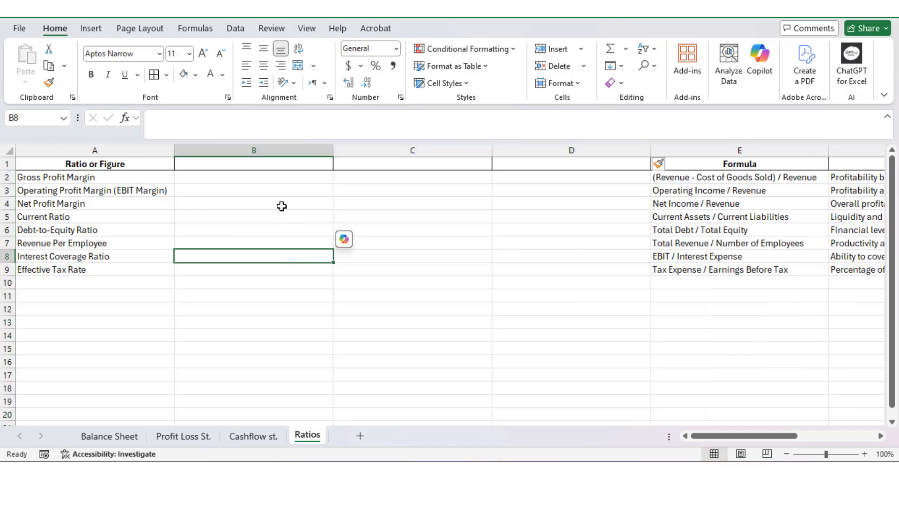
Enter 2024 as the column heading in B1.
left_click(271, 164)
type("202")
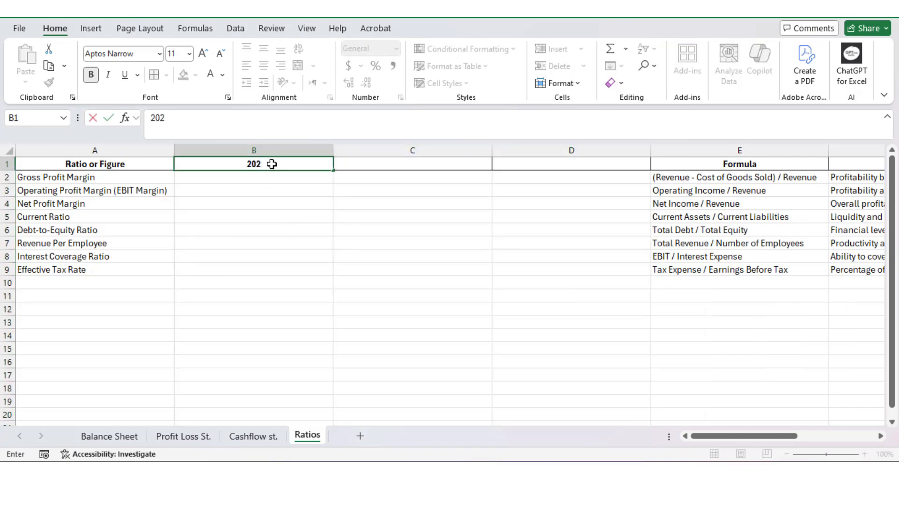
type("4")
key("Return")
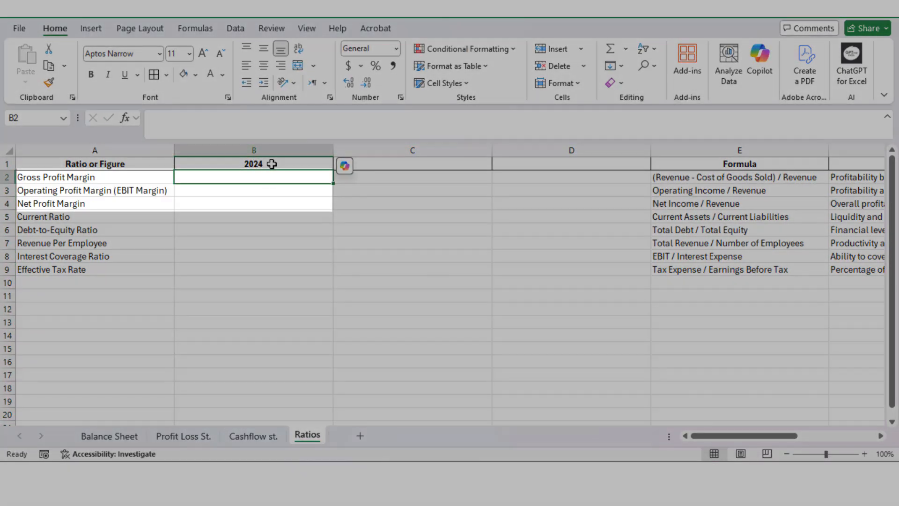
Calculate the 2024 Gross, Operating and Net Profit Margins in B2:B4 from the Profit Loss St. sheet.
type("=")
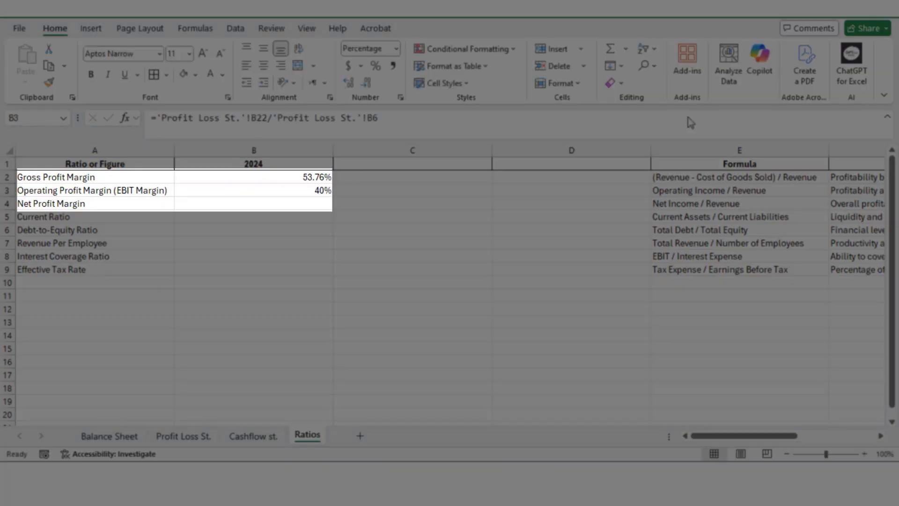
left_click(281, 203)
type("=")
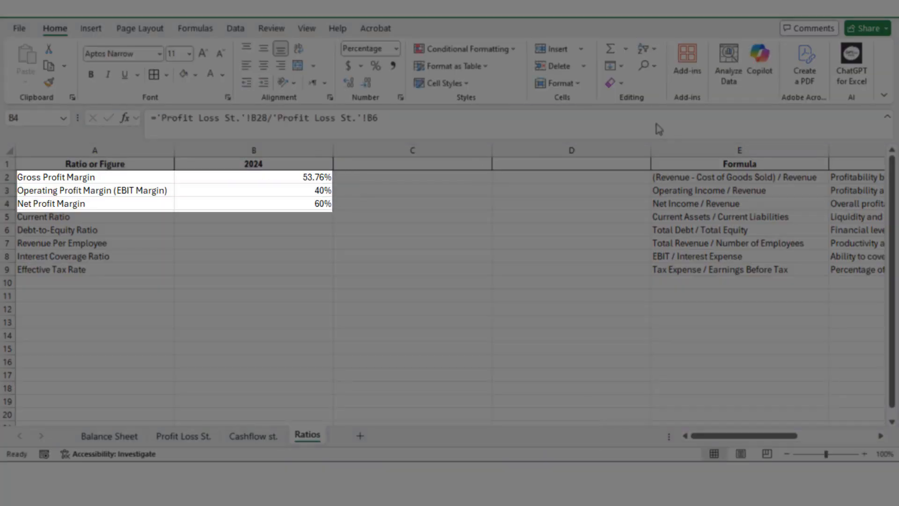
Calculate the 2024 Current Ratio as 'Balance Sheet'!B6/'Balance Sheet'!B20 in B5, and the Debt-to-Equity Ratio in B6.
left_click(311, 215)
type("=")
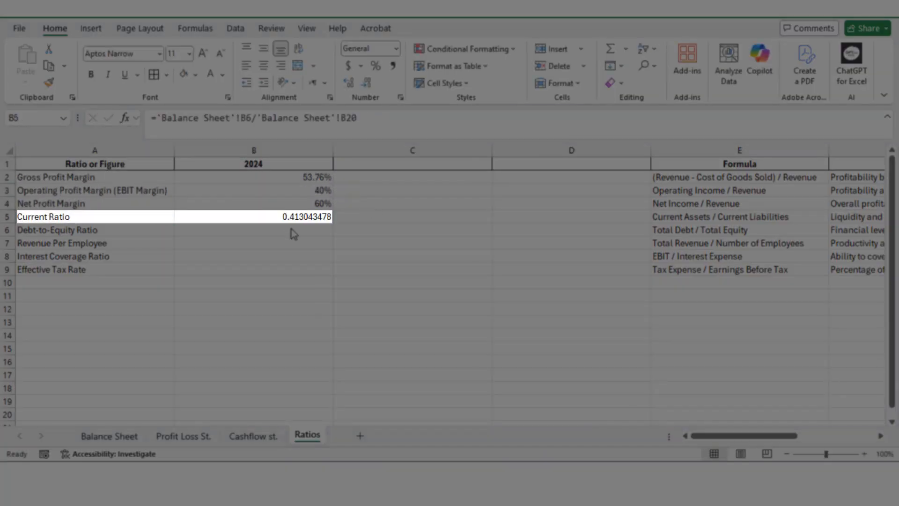
left_click(292, 230)
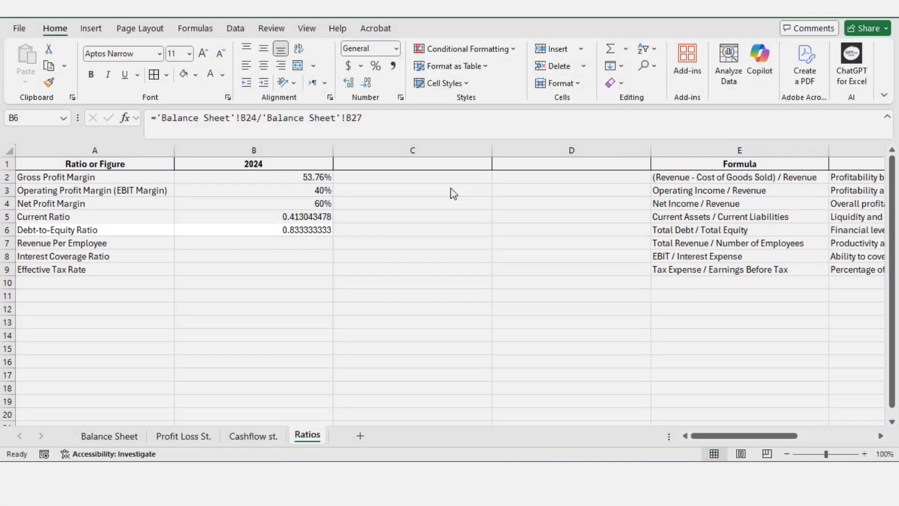
Calculate 2024 Revenue Per Employee as 'Profit Loss St.'!B6/15 in B7, plus Interest Coverage Ratio and Effective Tax Rate in B8:B9.
left_click(302, 238)
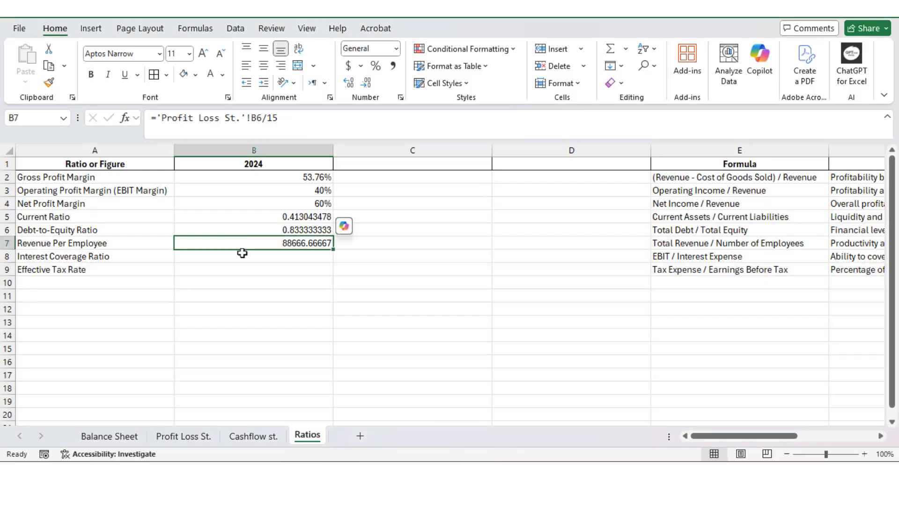
left_click(242, 256)
type("=")
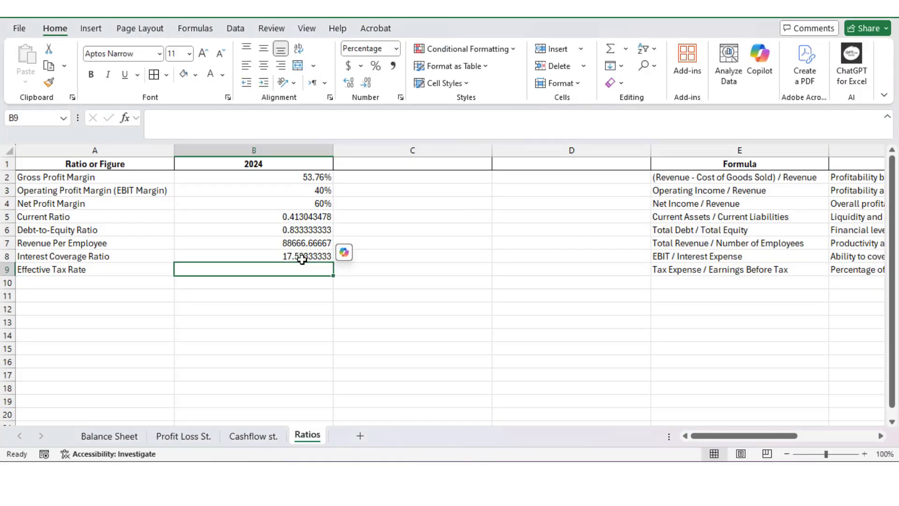
type("=")
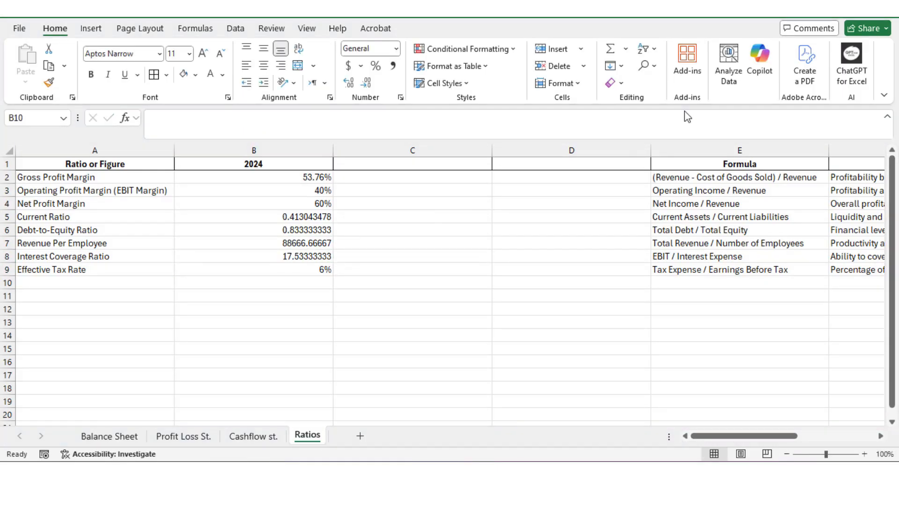
Reduce the values in B5:B8 to two decimal places.
left_click_drag(298, 220, 302, 257)
left_click(367, 84)
left_click(367, 85)
left_click(367, 85)
left_click(367, 85)
left_click(366, 85)
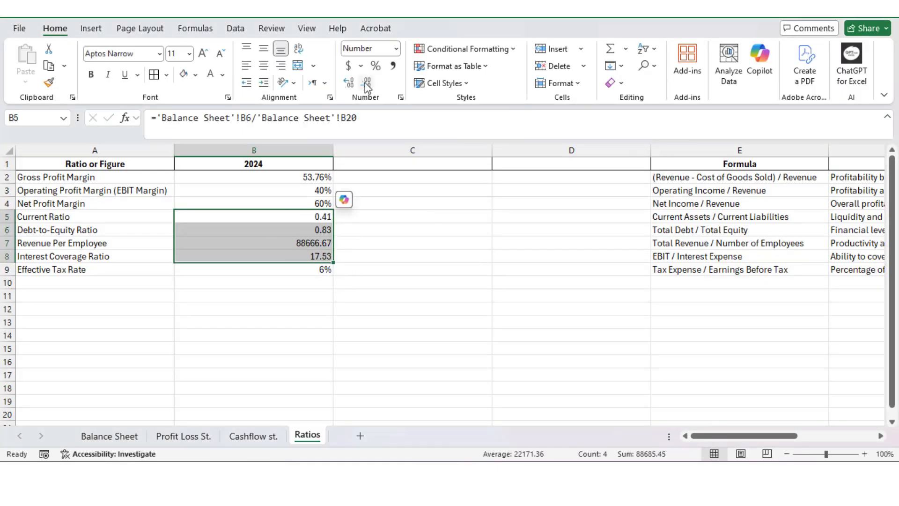
left_click(398, 270)
Enter the column headings 2023 in C1 and 2022 in D1.
left_click(385, 165)
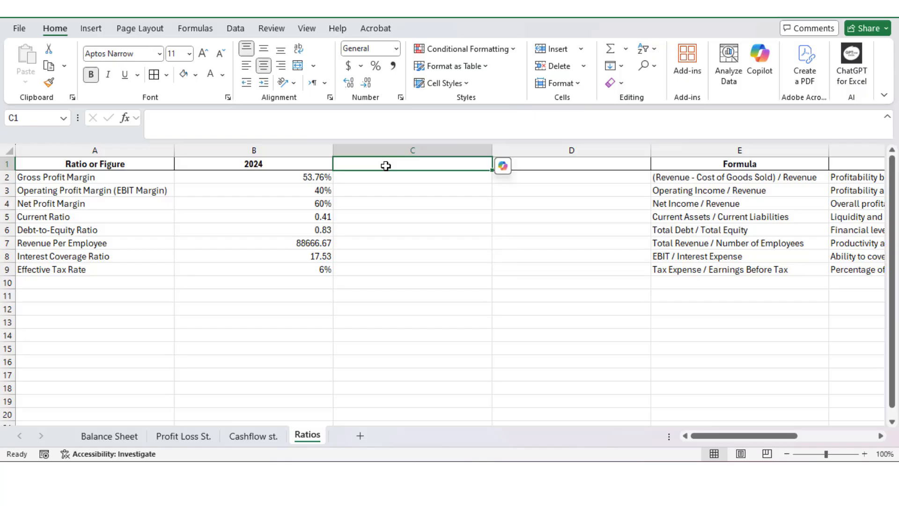
type("2023")
key("Tab")
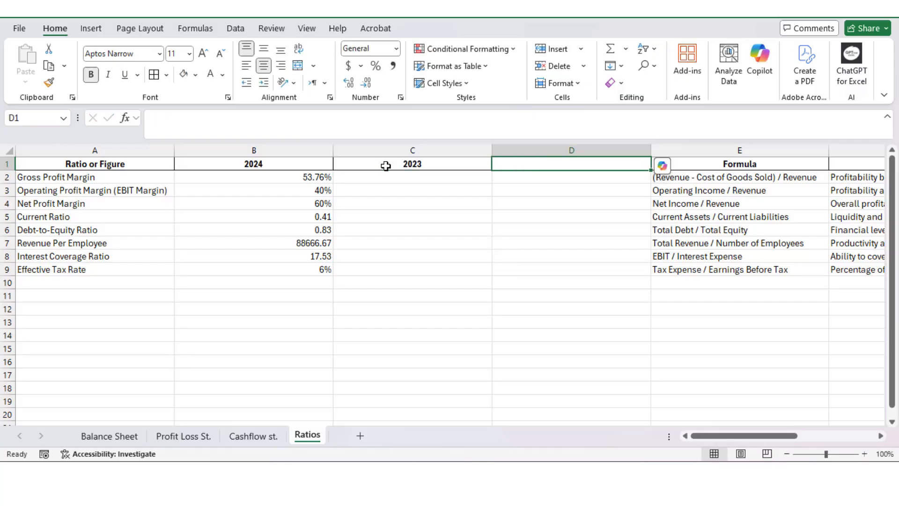
type("2022")
key("Return")
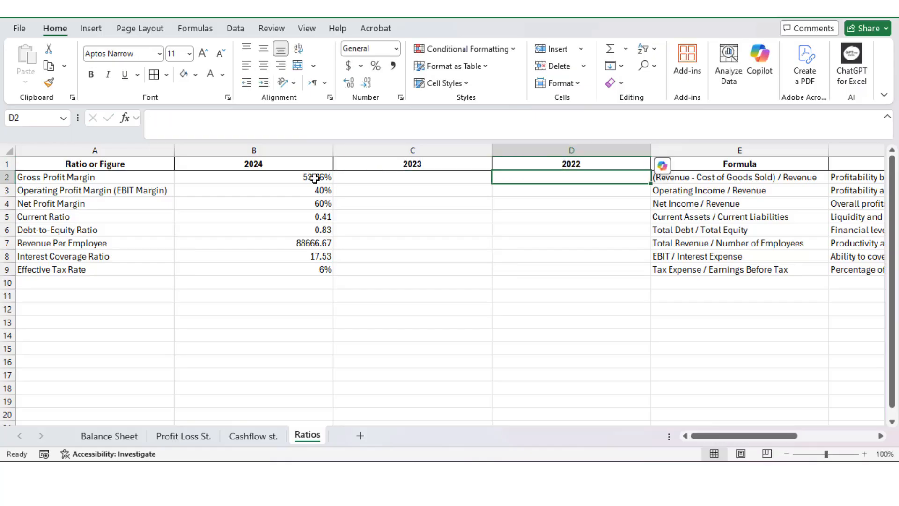
Fill the formulas in B2:B9 across to the 2023 and 2022 columns, and fit columns B to D to their contents.
left_click_drag(309, 177, 443, 278)
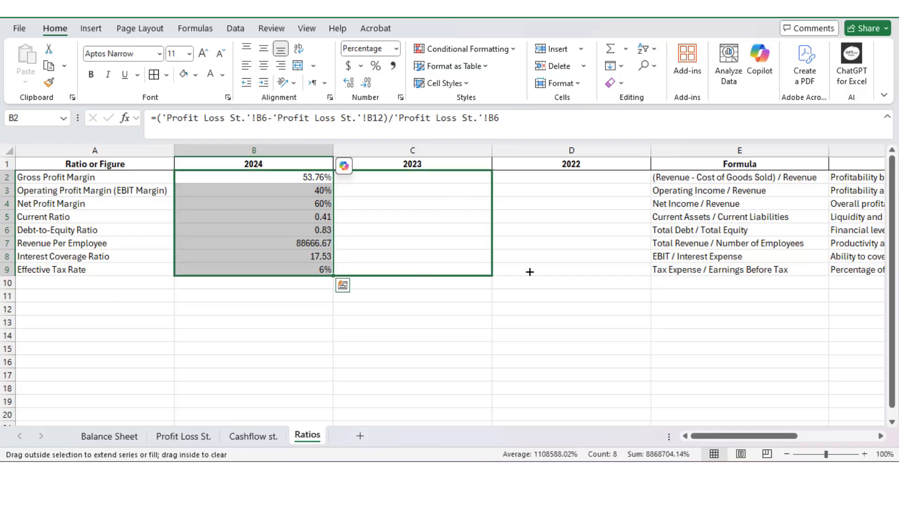
left_click_drag(551, 272, 610, 272)
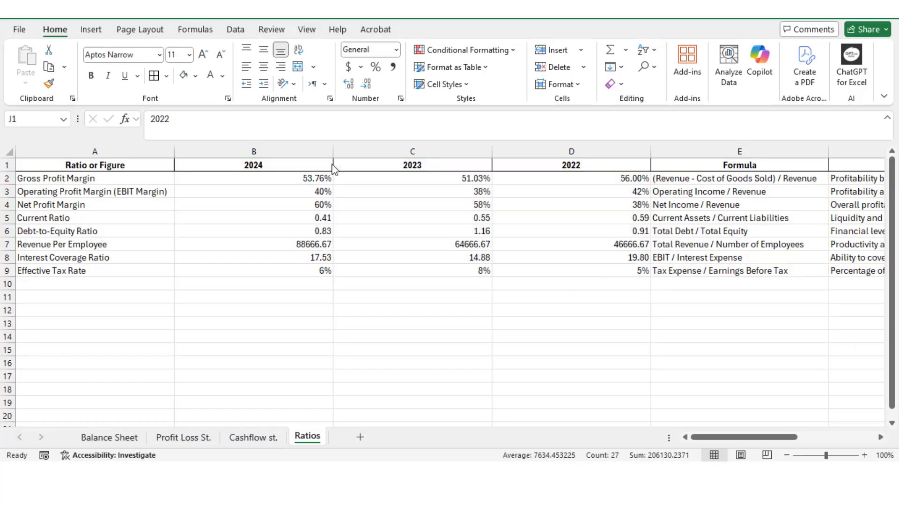
double_click(333, 150)
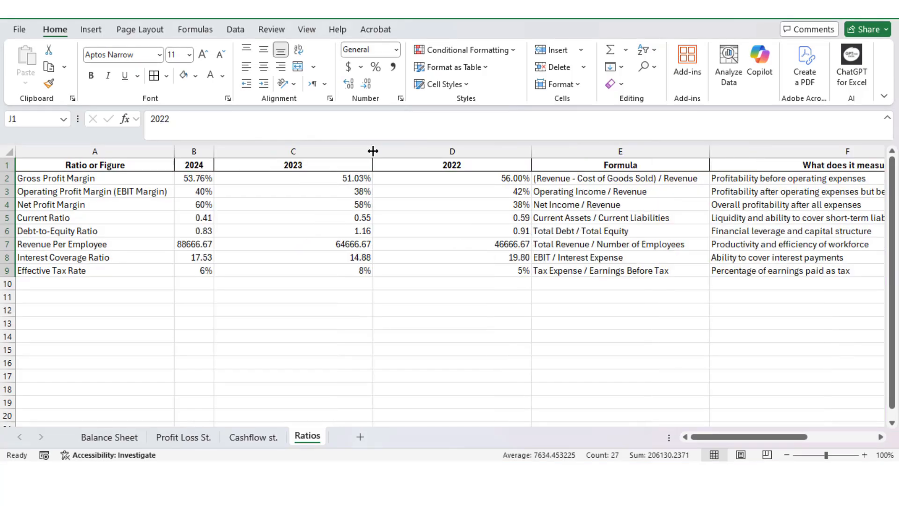
double_click(373, 149)
double_click(413, 150)
left_click(381, 191)
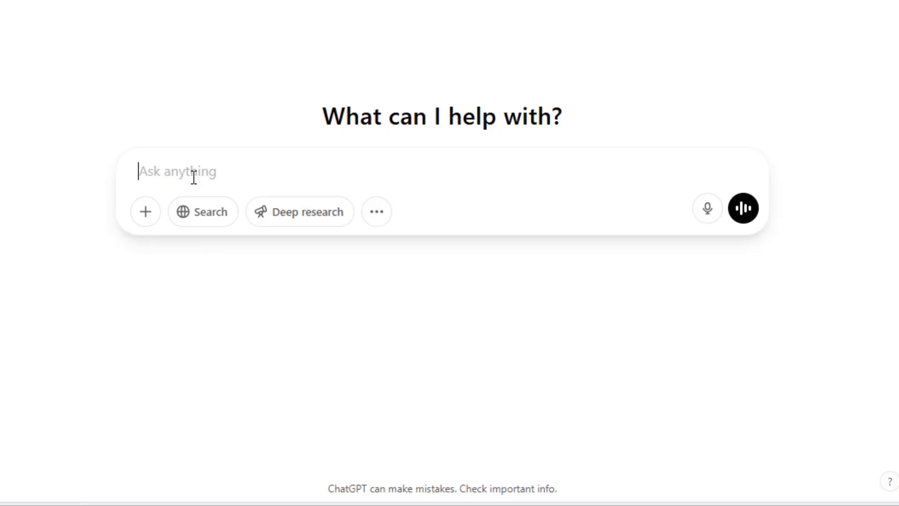
In ChatGPT, submit the pasted ratio table with a request for the best suitable graphics, keeping in mind the trend from 2022-2024.
type("Generate the best suitable graphics for this, keeping in mind the trend across the years: from 2022-2024")
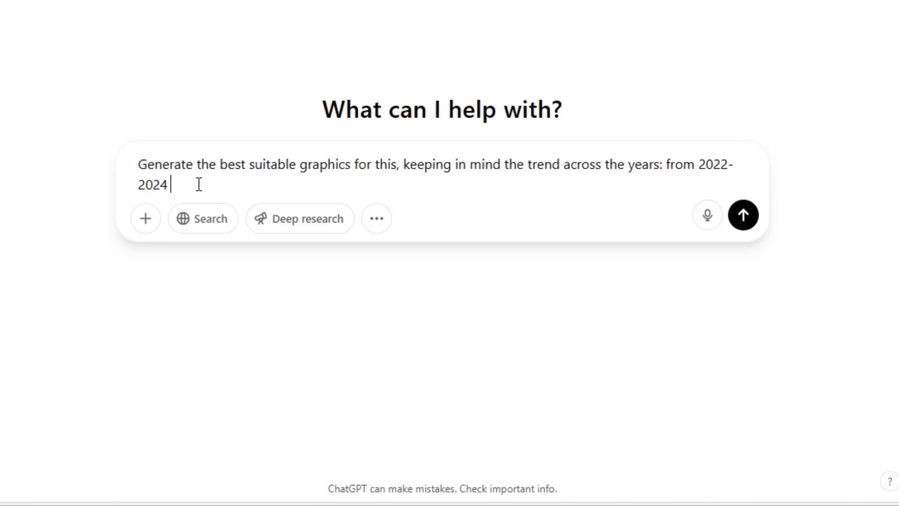
key("ctrl+v")
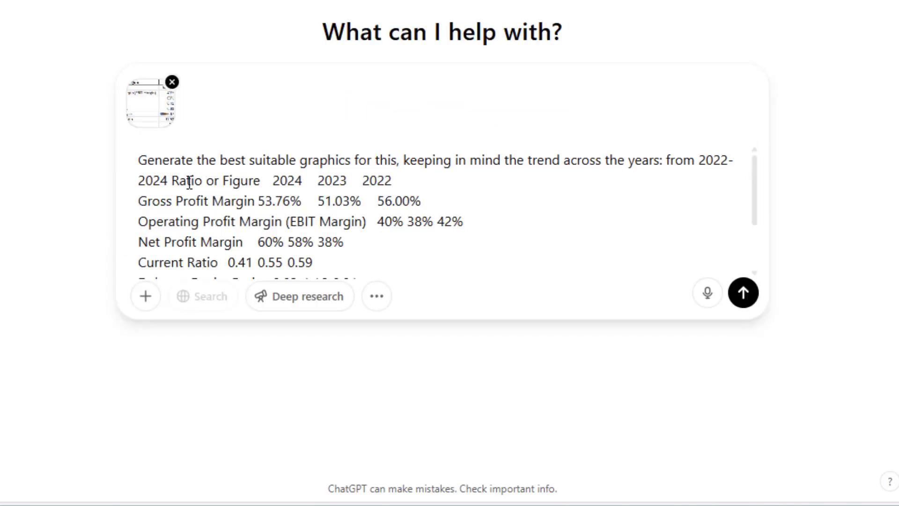
key("shift+Return")
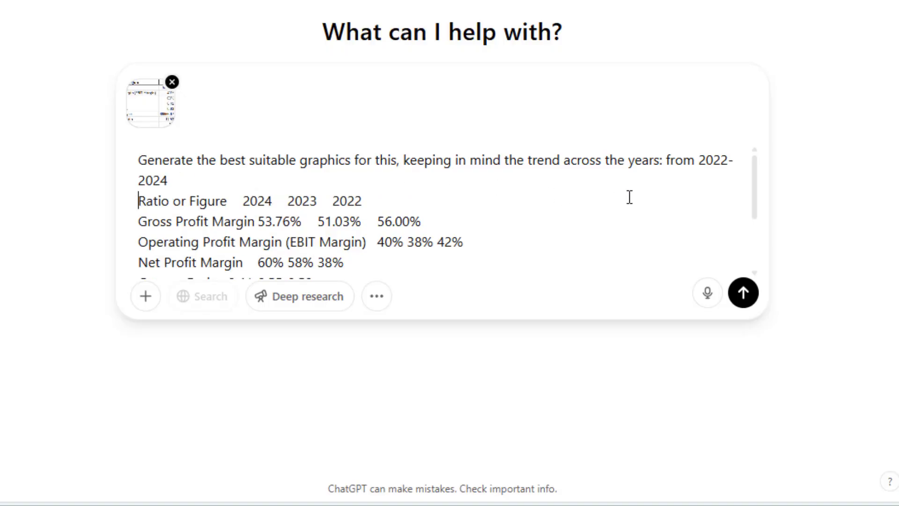
left_click_drag(756, 202, 762, 262)
left_click(743, 292)
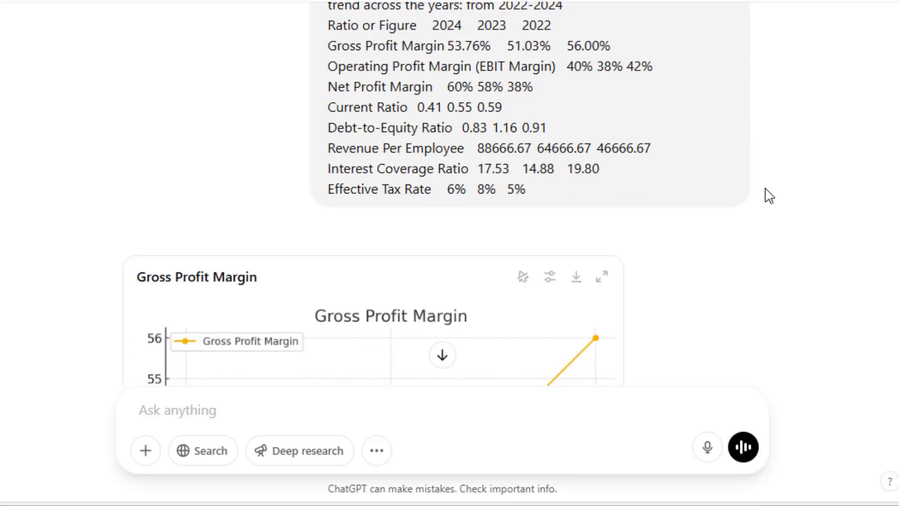
Look through the generated ratio charts and download the Effective Tax Rate chart.
scroll(768, 196, "down", 20)
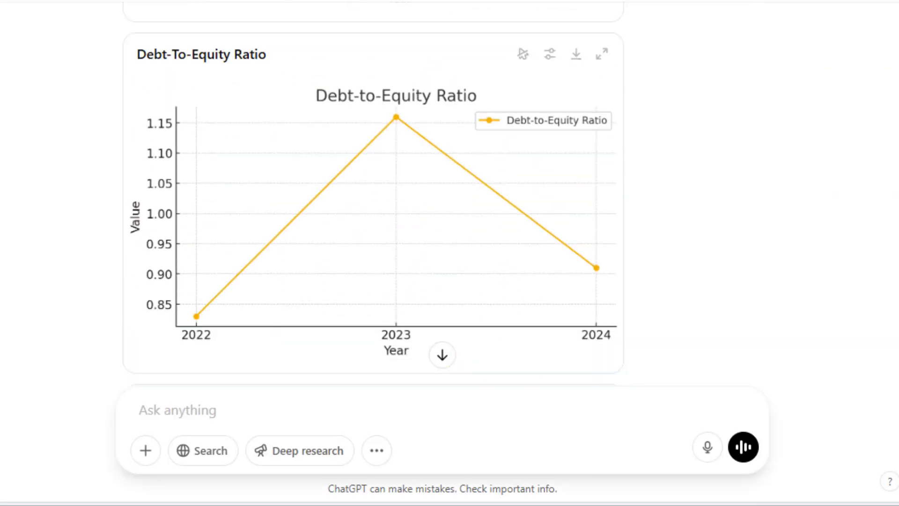
scroll(430, 196, "down", 8)
scroll(361, 43, "up", 3)
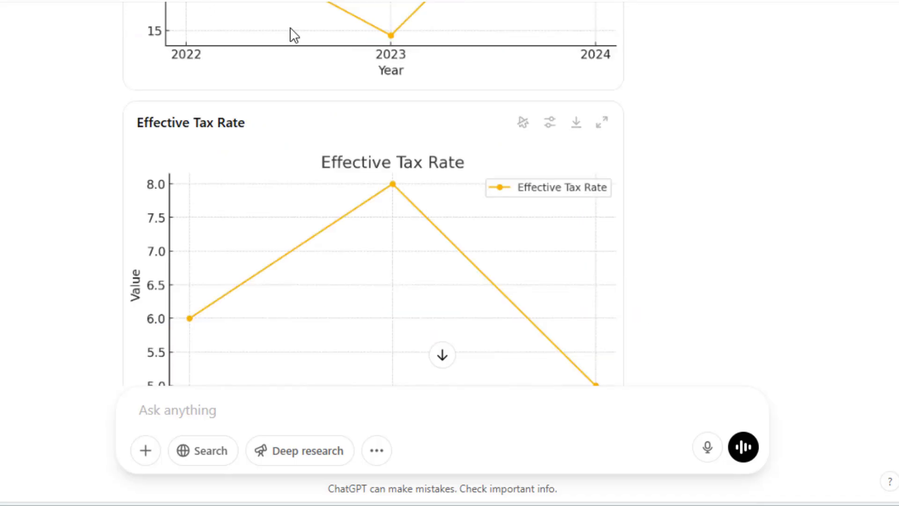
left_click(574, 127)
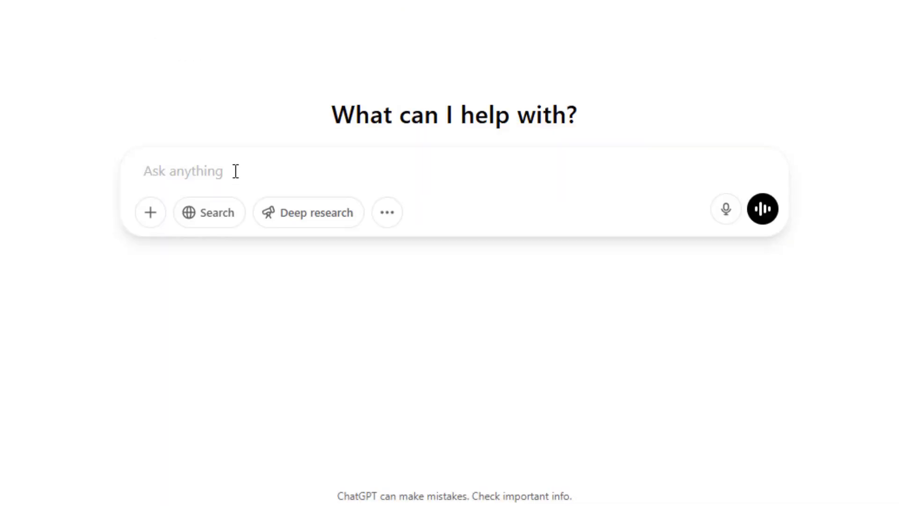
In a new chat, submit the ratio table requesting separate editable graphs per ratio in an Excel sheet, each titled with its ratio or figure.
type("Generate separate editable graphs for each ratio or figure in an excel sheet. The graph title should be the same as the ratio or figure it represents.")
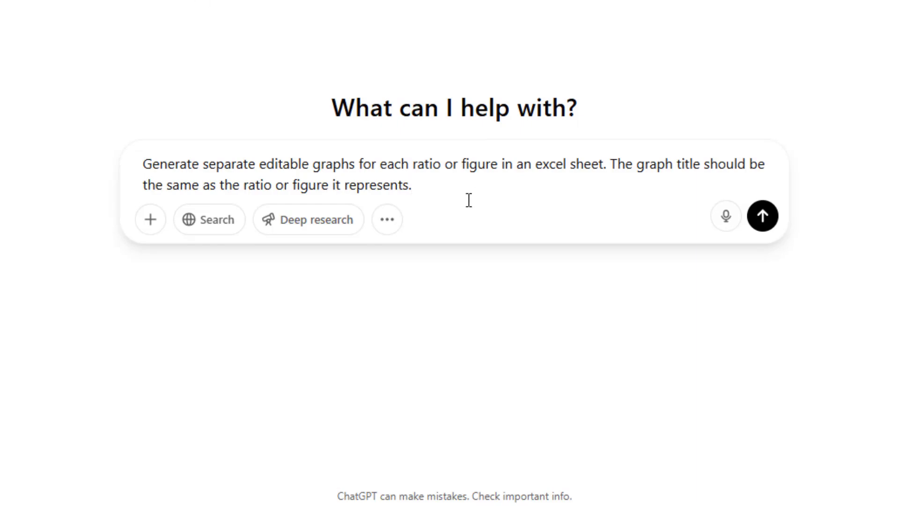
key("shift+Return")
key("ctrl+v")
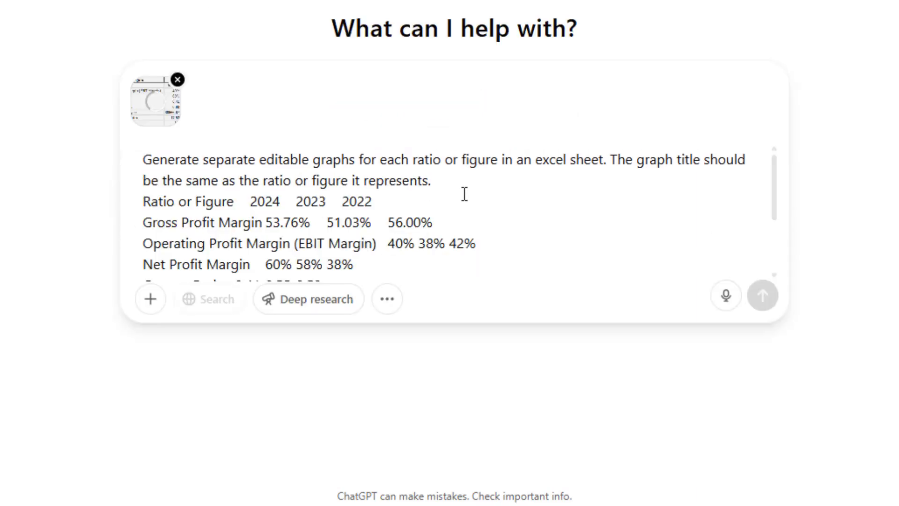
left_click_drag(773, 193, 774, 257)
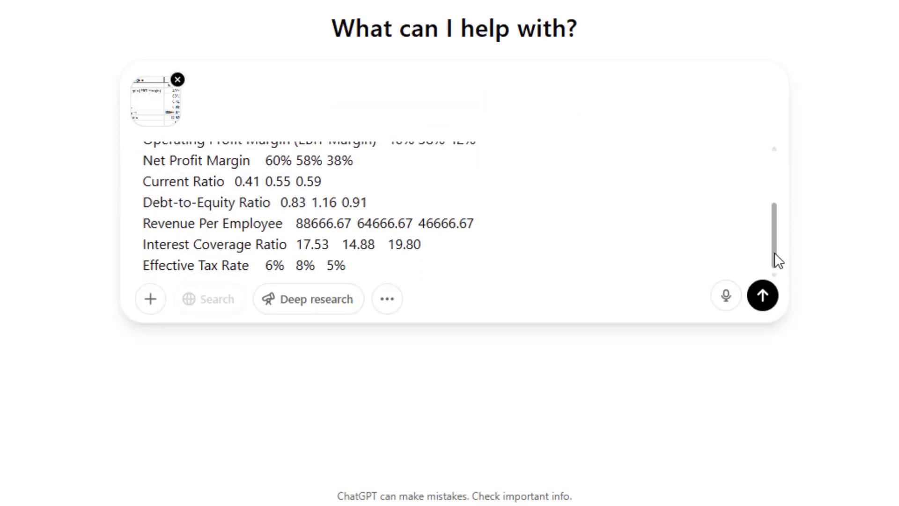
left_click(761, 298)
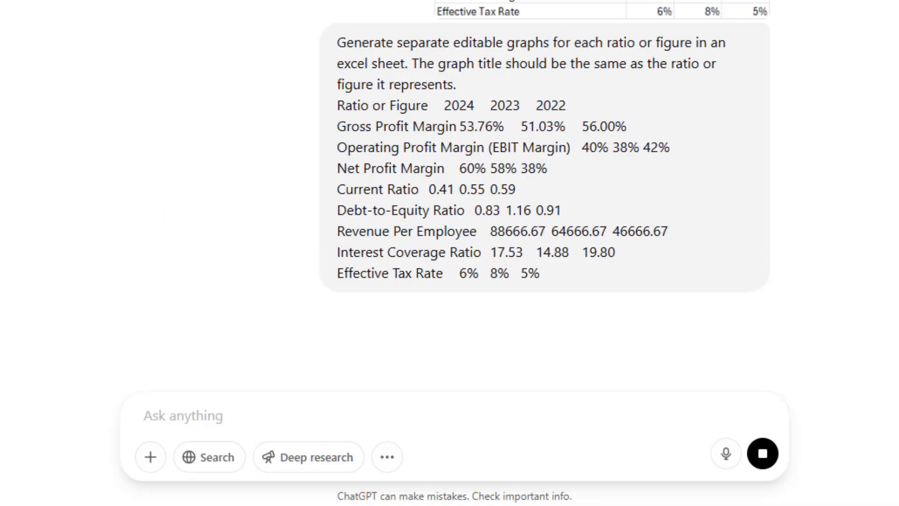
Download Financial_Ratios_Charts.xlsx, open it in Excel, and fit column A of the Data sheet to its contents.
scroll(649, 353, "down", 2)
left_click(309, 294)
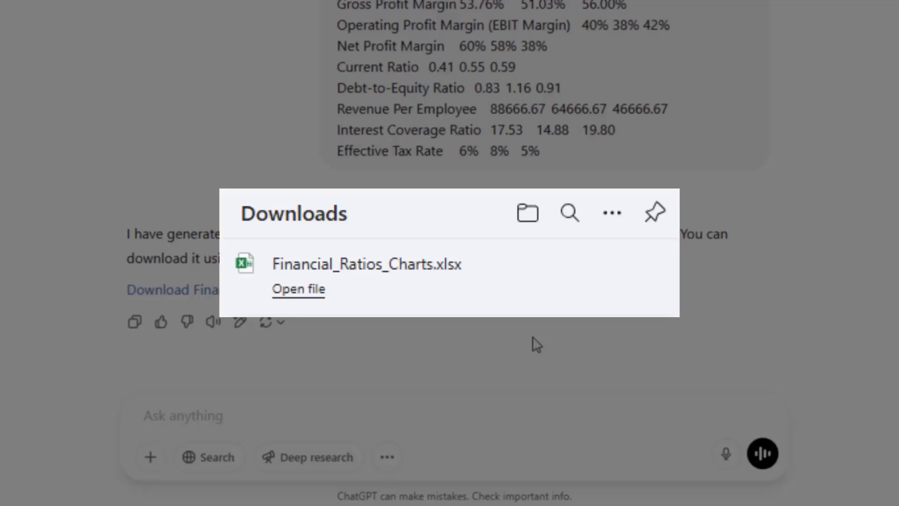
left_click(299, 294)
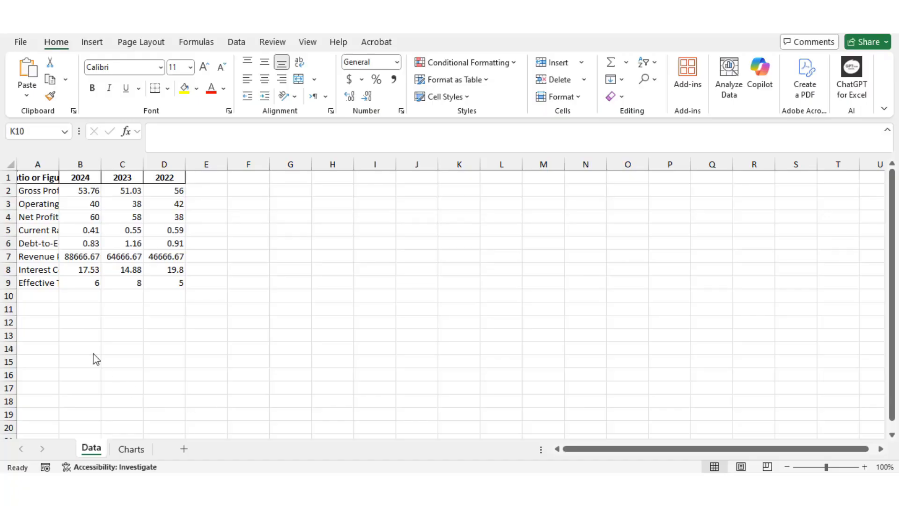
double_click(57, 165)
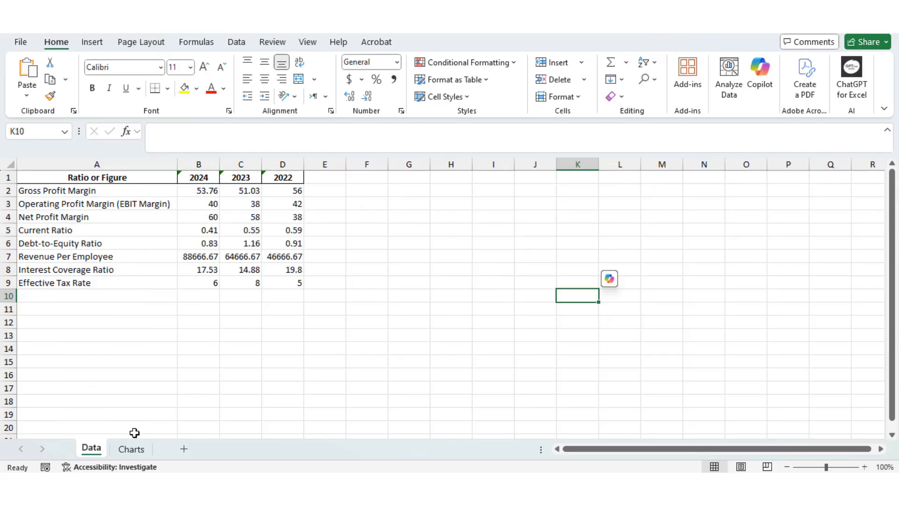
Examine the ratio charts on the Charts sheet, with the zoom reduced to 90%.
left_click(133, 448)
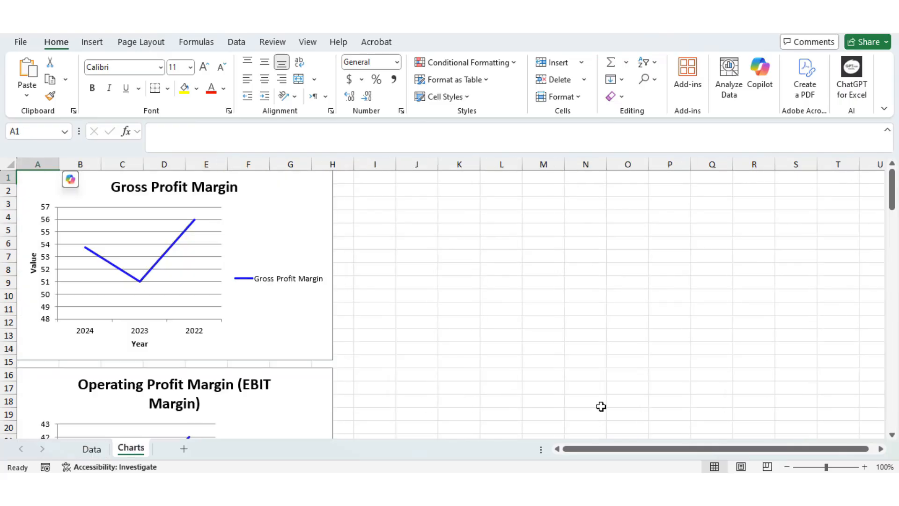
left_click(892, 434)
left_click_drag(894, 436, 893, 437)
left_click_drag(891, 290, 892, 188)
left_click(787, 466)
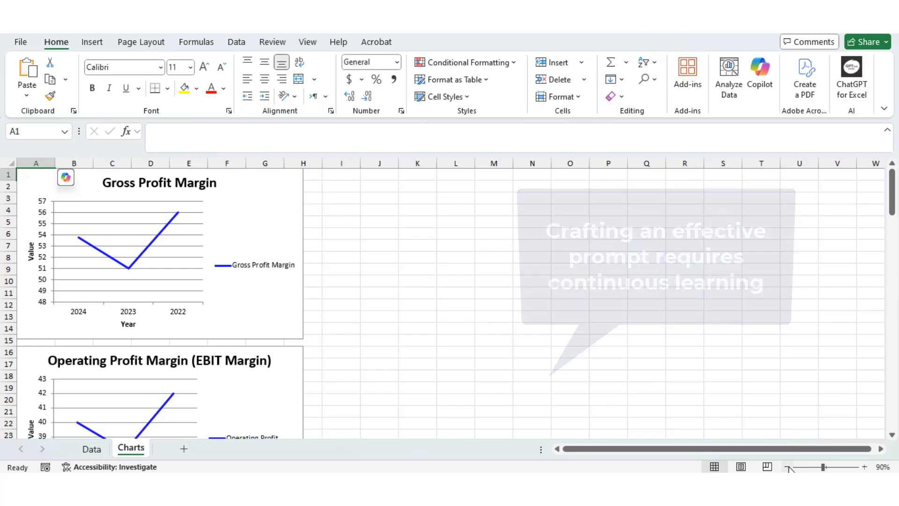
At 70% zoom, line up the Operating Profit Margin and Net Profit Margin charts in the top row beside the Gross Profit Margin chart.
left_click(787, 466)
left_click(787, 466)
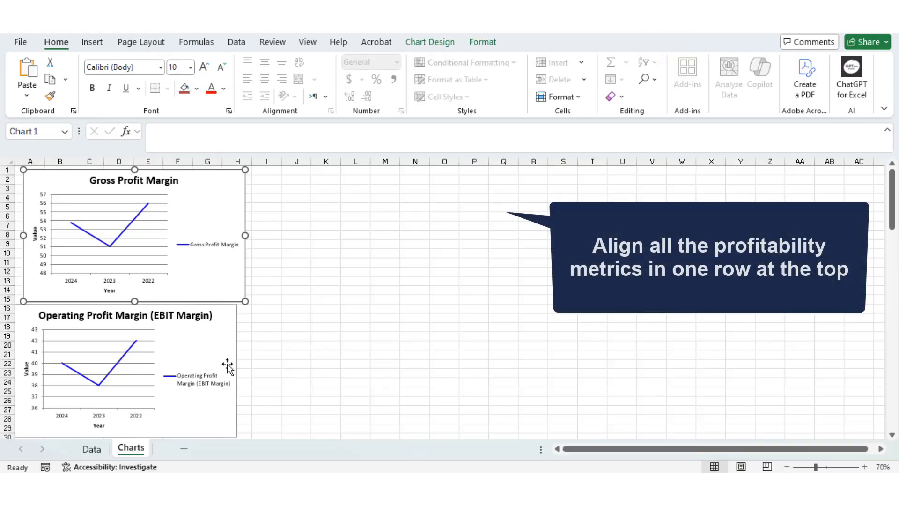
left_click_drag(229, 364, 463, 229)
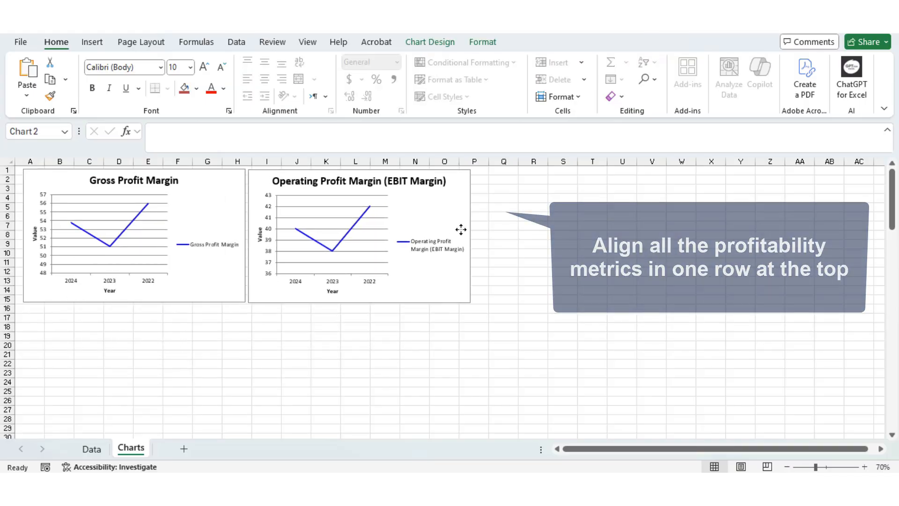
left_click(599, 313)
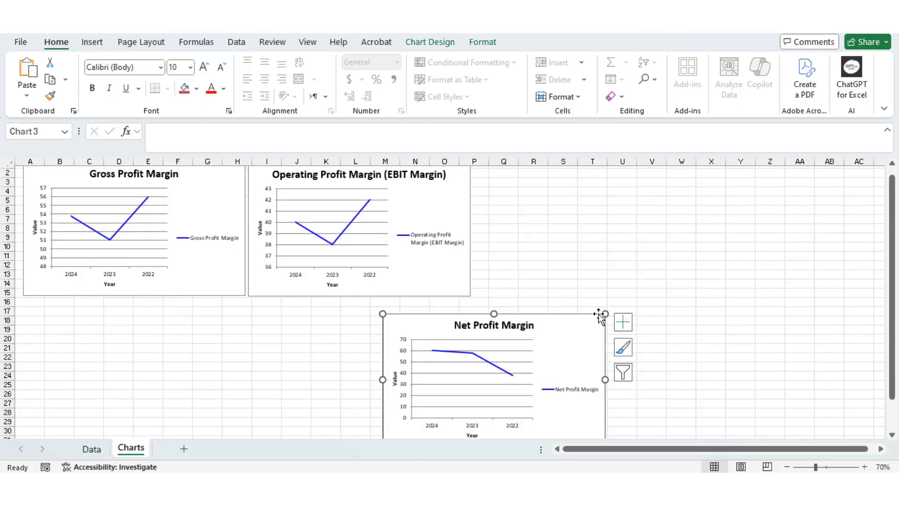
left_click_drag(586, 316, 680, 171)
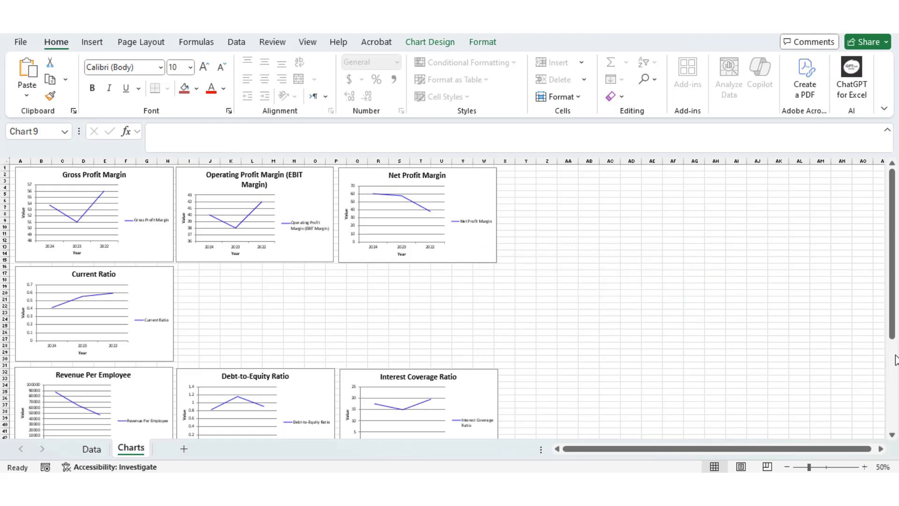
Extend the Gross Profit Margin chart's data range to Data!A1:D4 so it also covers operating and net profit margin.
left_click_drag(893, 327, 894, 346)
left_click_drag(895, 386, 896, 308)
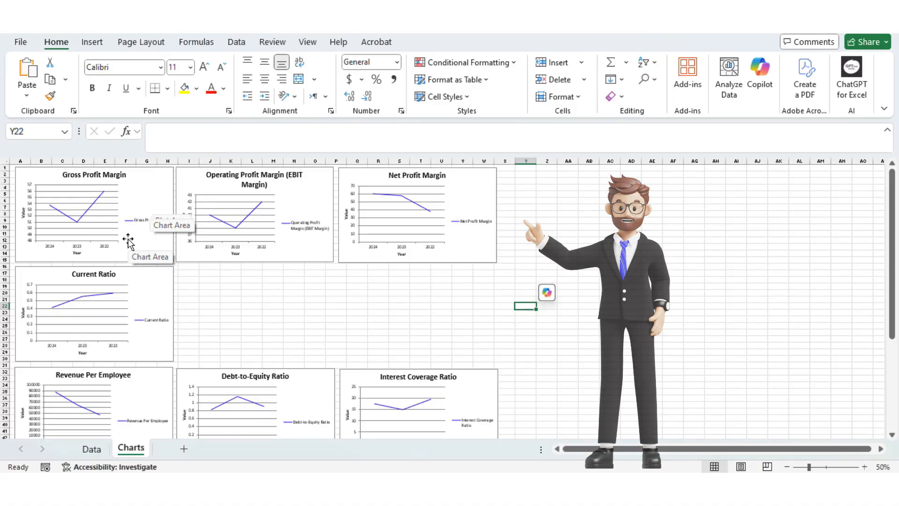
left_click(128, 240)
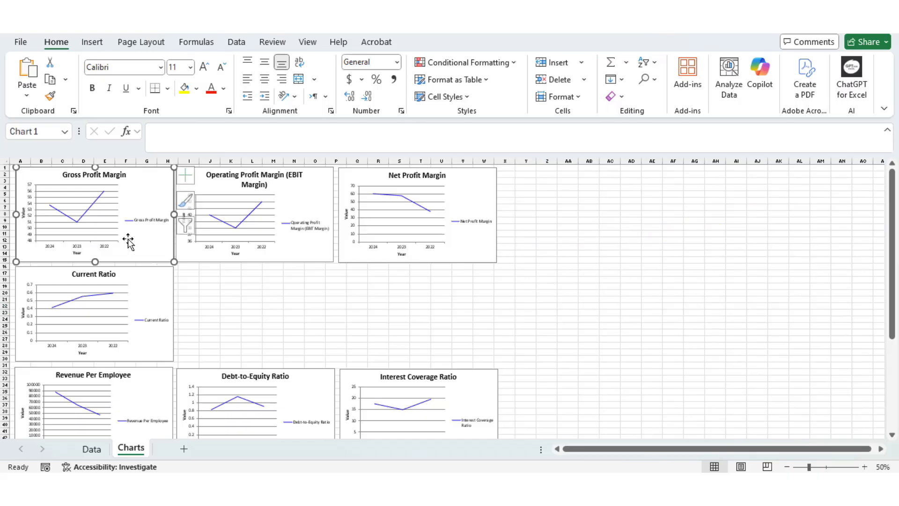
right_click(128, 239)
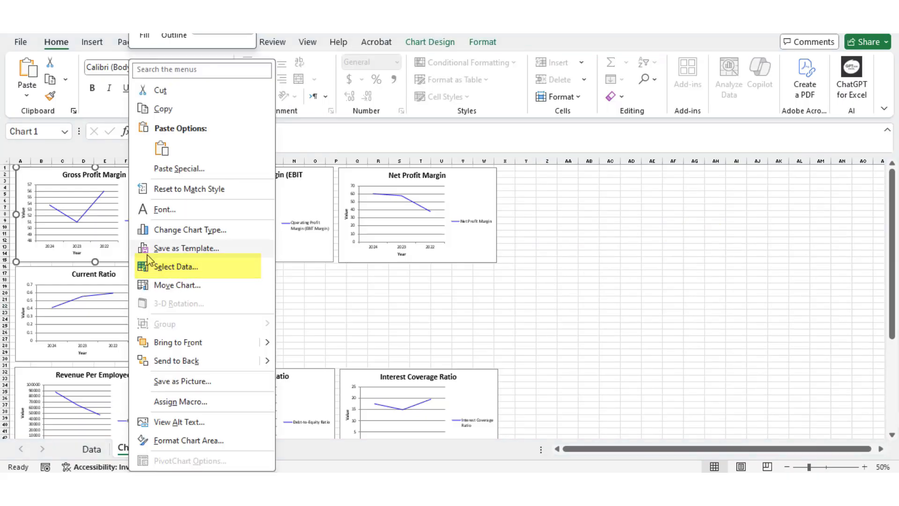
left_click(162, 266)
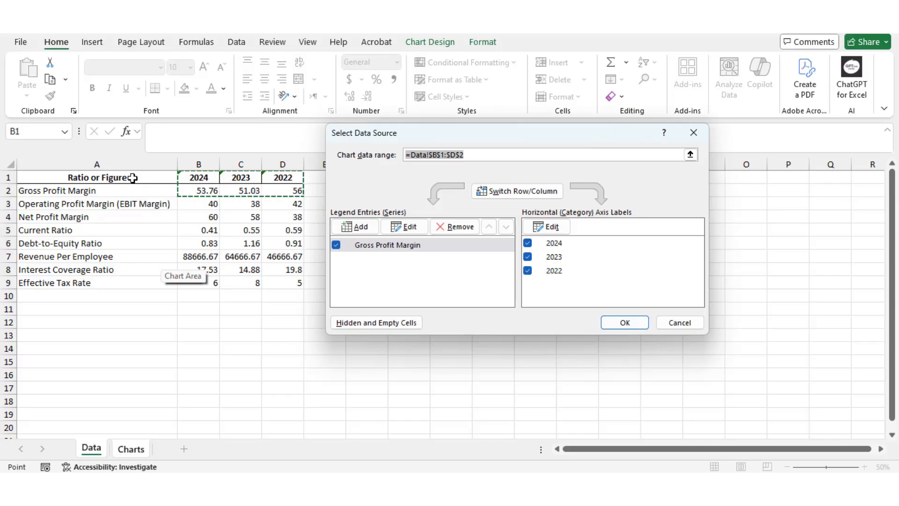
left_click_drag(141, 182, 278, 219)
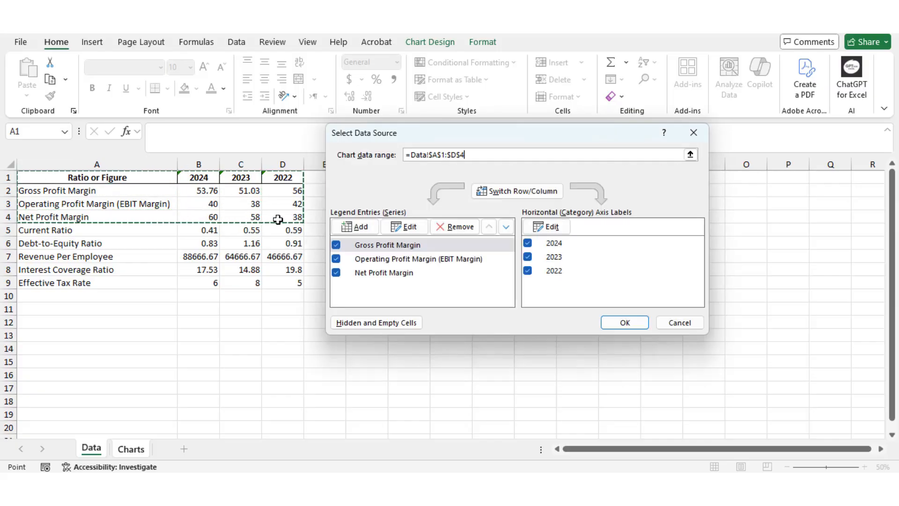
left_click(614, 319)
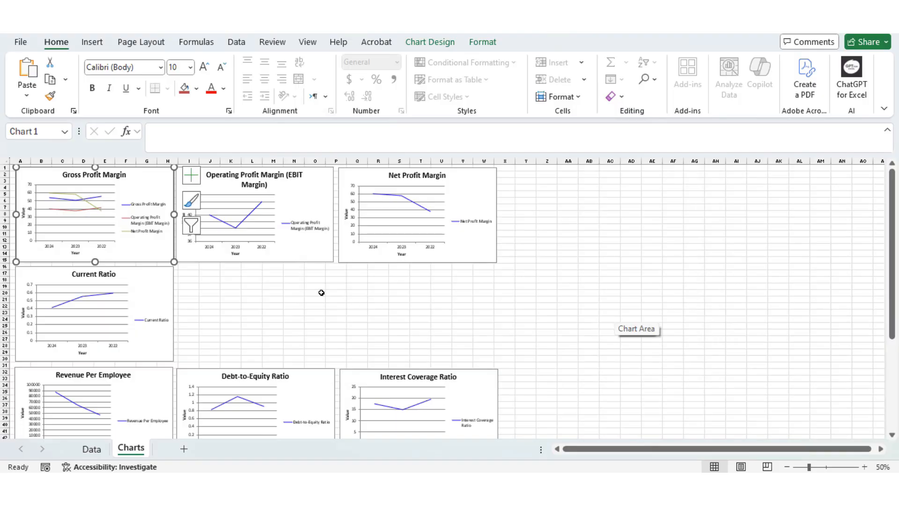
Delete the separate Operating Profit Margin and Net Profit Margin charts from the Charts sheet.
left_click(287, 257)
key("Delete")
left_click(369, 262)
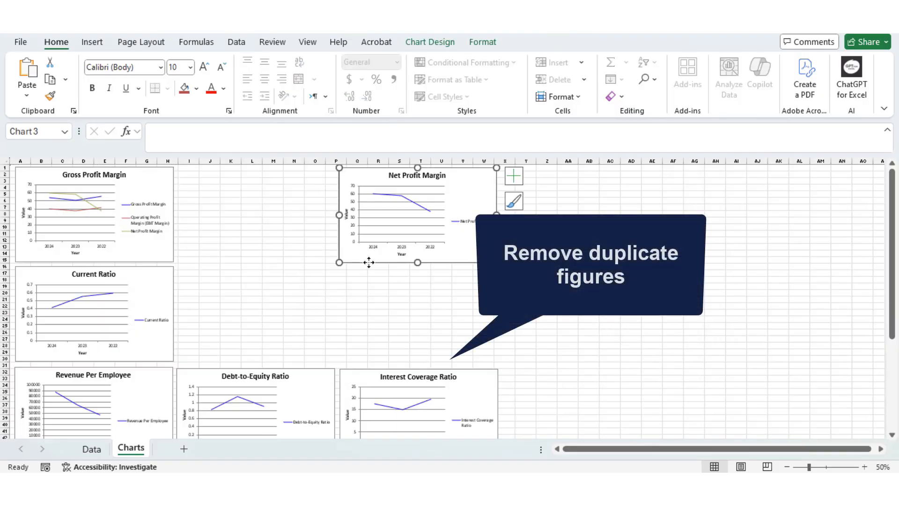
key("Delete")
Change the combined Gross Profit Margin chart to a Clustered Column chart grouped by year.
left_click(134, 262)
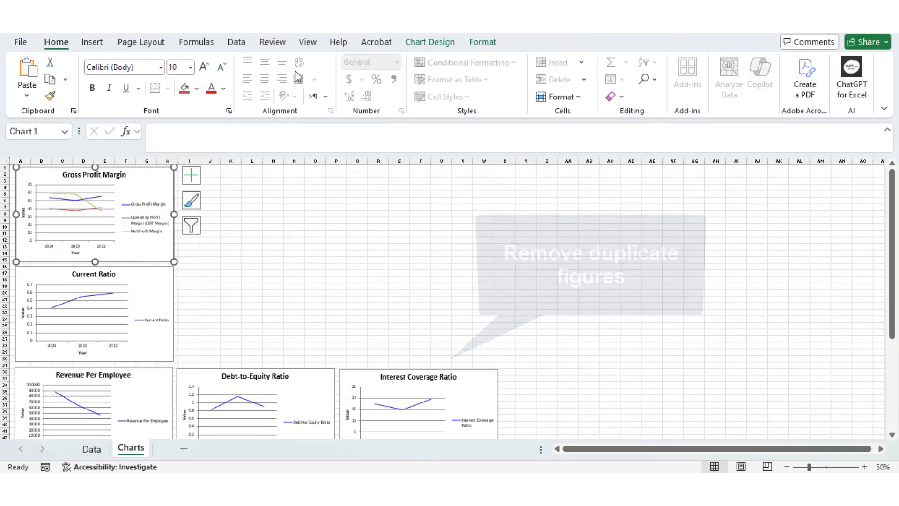
left_click(430, 41)
left_click(733, 89)
left_click(295, 131)
mouse_move(423, 211)
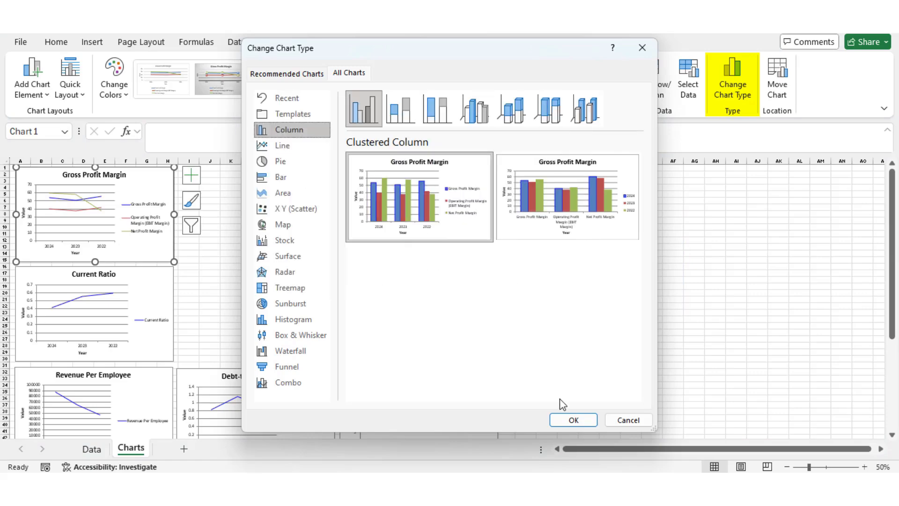
left_click(572, 420)
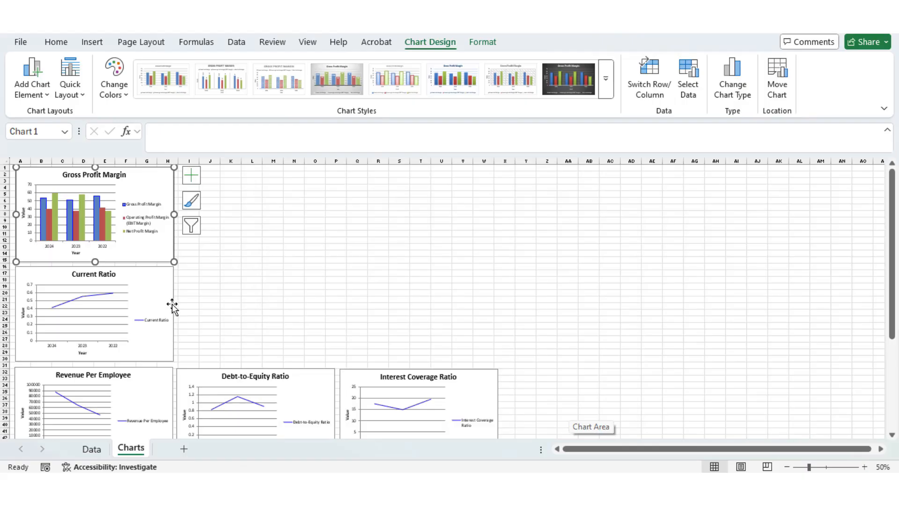
Move the Current Ratio chart beside the Gross Profit Margin chart and the Revenue Per Employee chart up directly beneath it.
left_click_drag(172, 307, 332, 204)
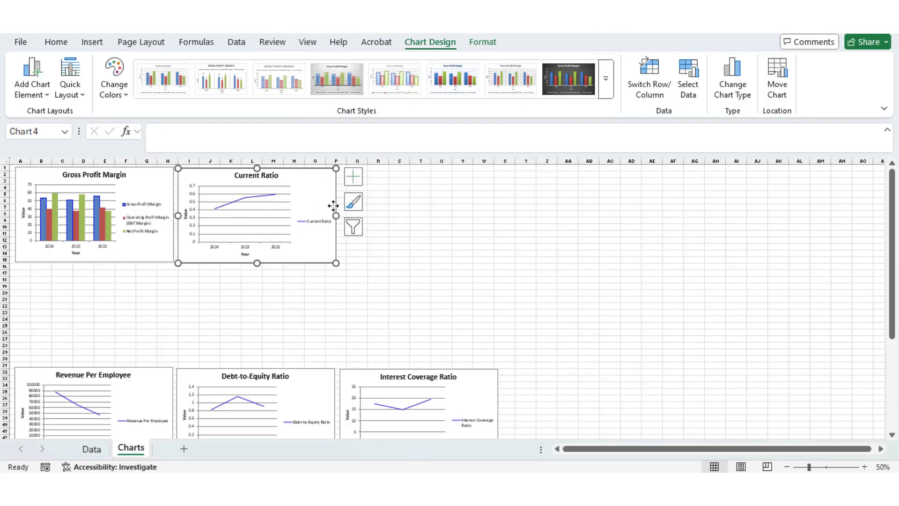
left_click(148, 369)
left_click_drag(147, 368, 147, 271)
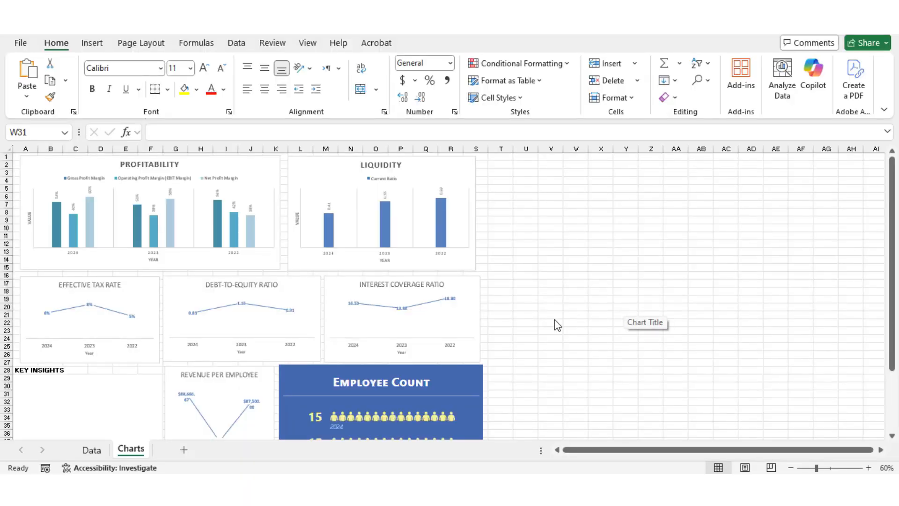
From the Data sheet, search the add-ins for "ChatGPT for excel" and add ChatGPT for Excel.
left_click(102, 451)
left_click(743, 89)
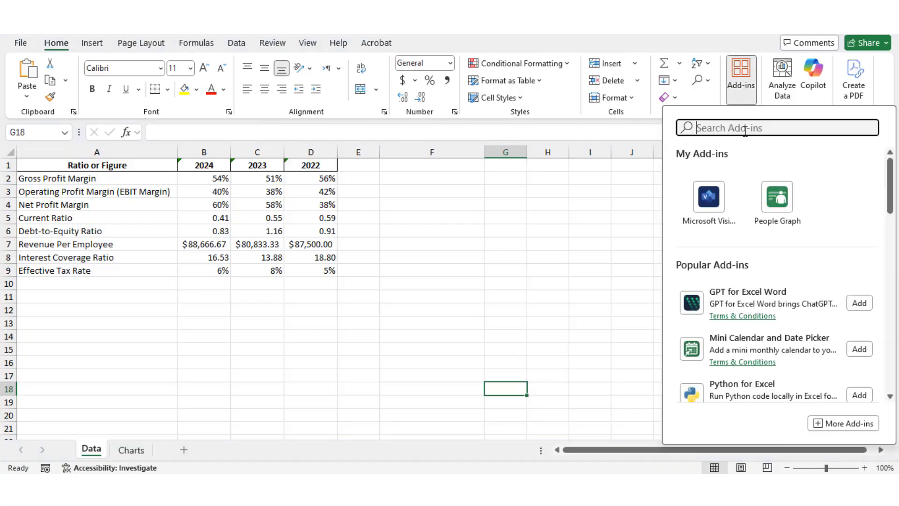
type("ChatGPT")
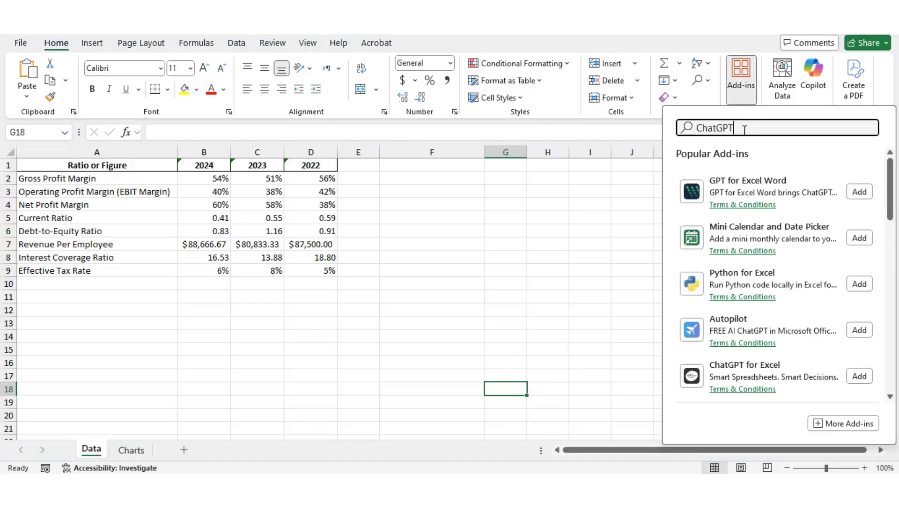
type(" for excel")
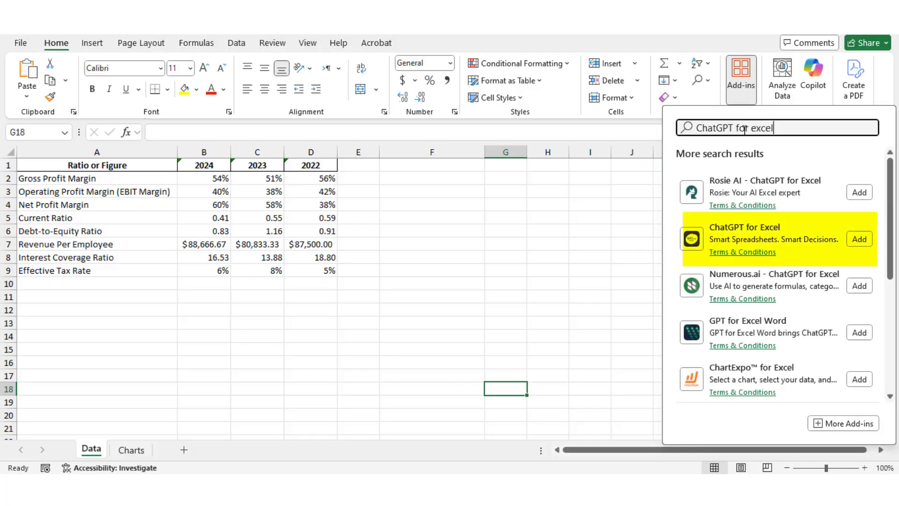
left_click(852, 236)
left_click(217, 324)
type("=")
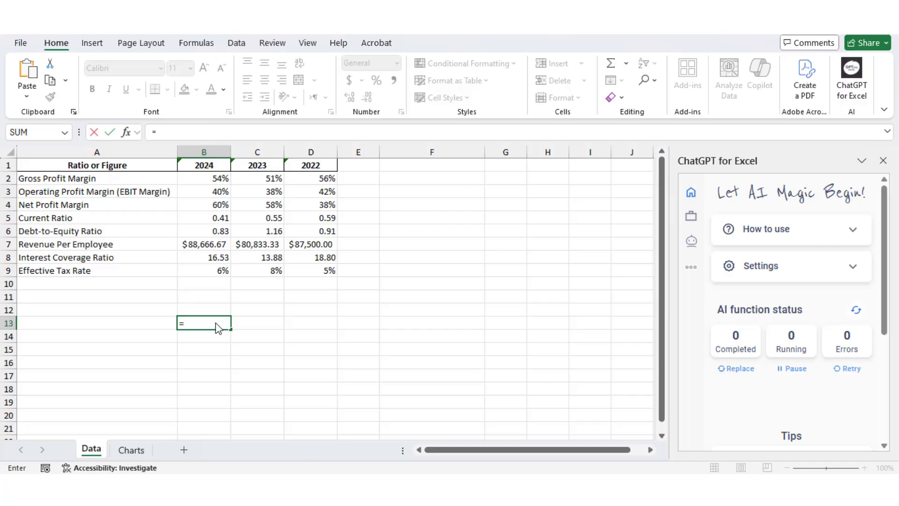
type("ai.ask(")
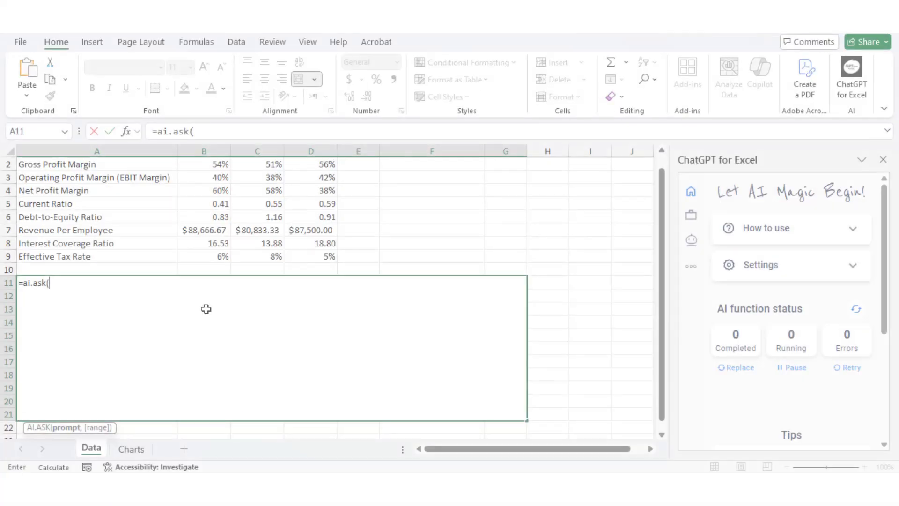
Complete the formula =ai.ask("extract top five insights from this table", A1:D9) in the merged cell A11 below the ratio table.
type("\"")
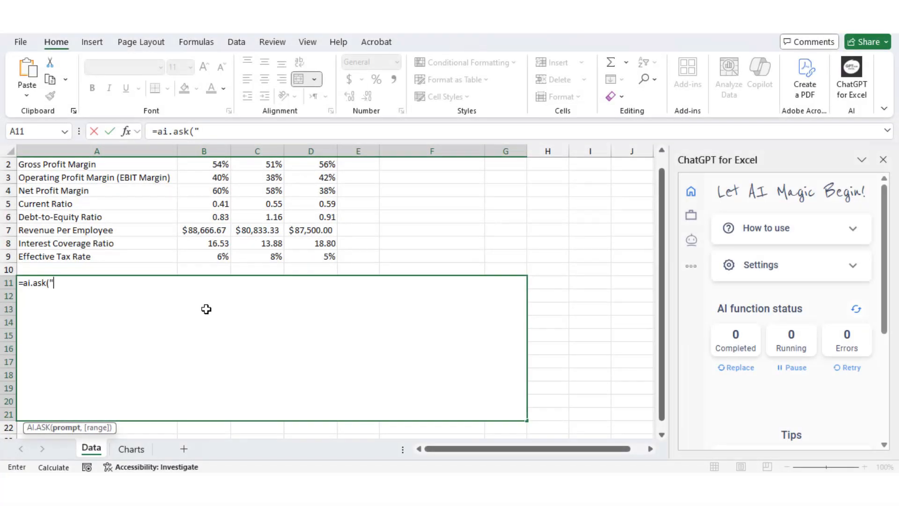
type("extract top")
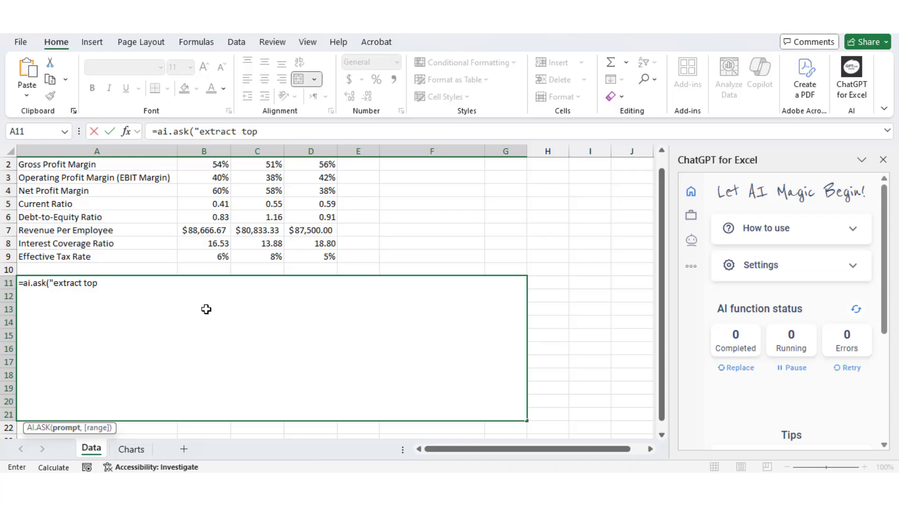
type(" five insights from ")
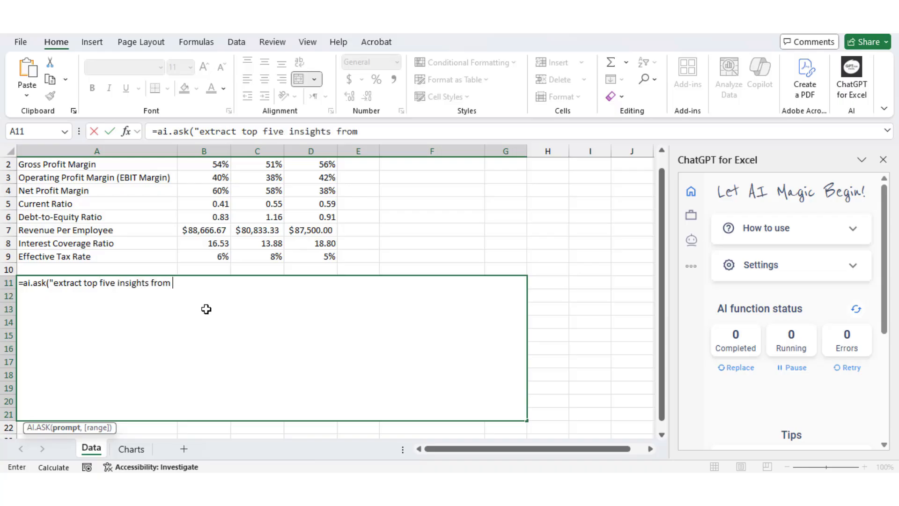
type("this tabl")
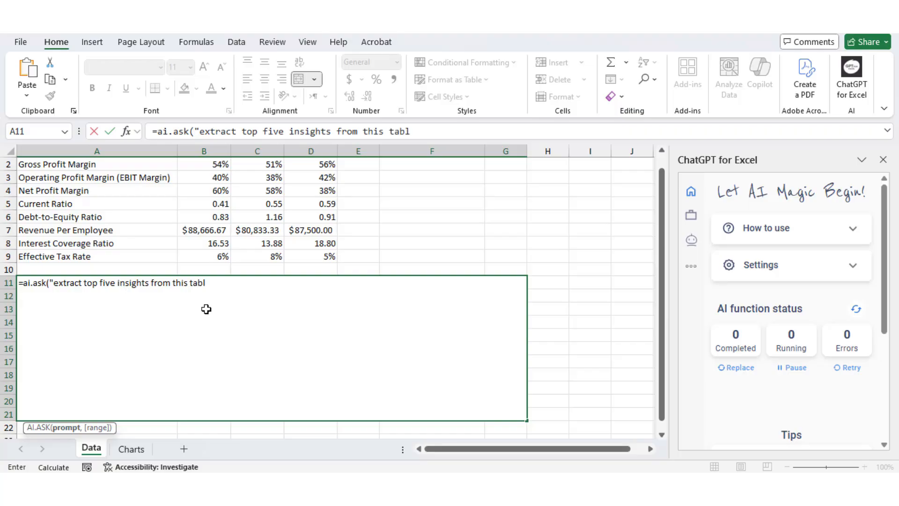
type("e\",")
scroll(140, 234, "up", 1)
left_click_drag(68, 164, 317, 269)
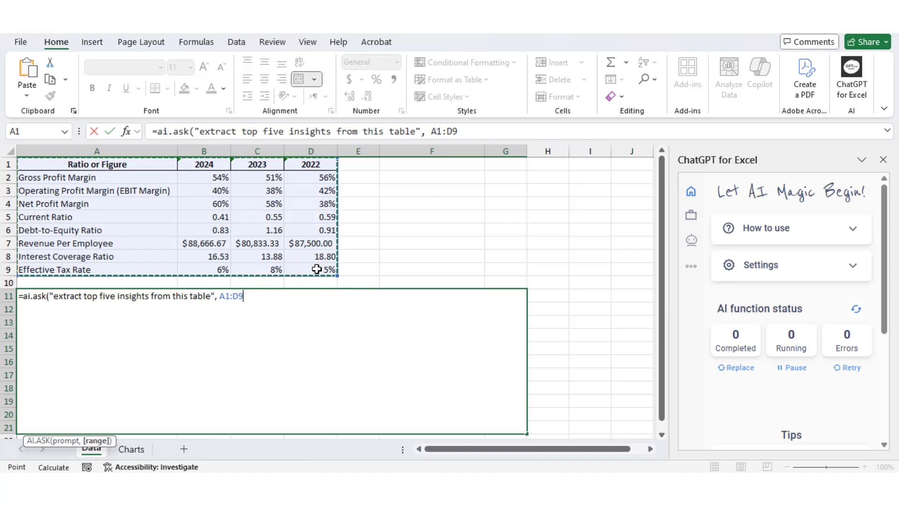
type(")")
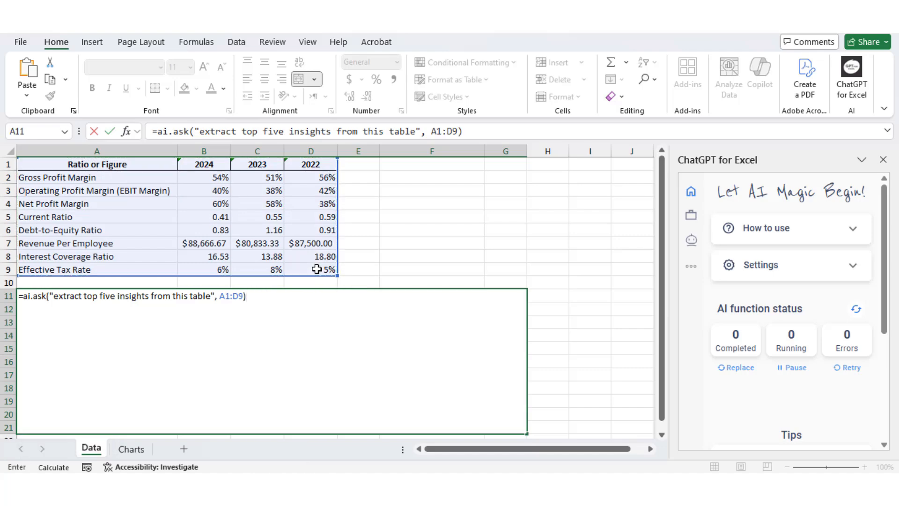
key("Return")
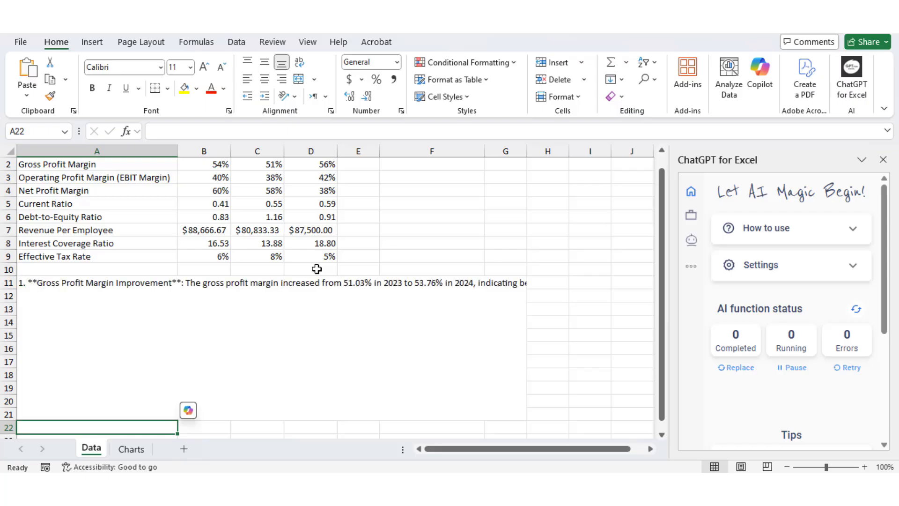
Wrap the text of the merged insights cell A11 and increase the height of row 21 to fit the full text.
left_click(300, 311)
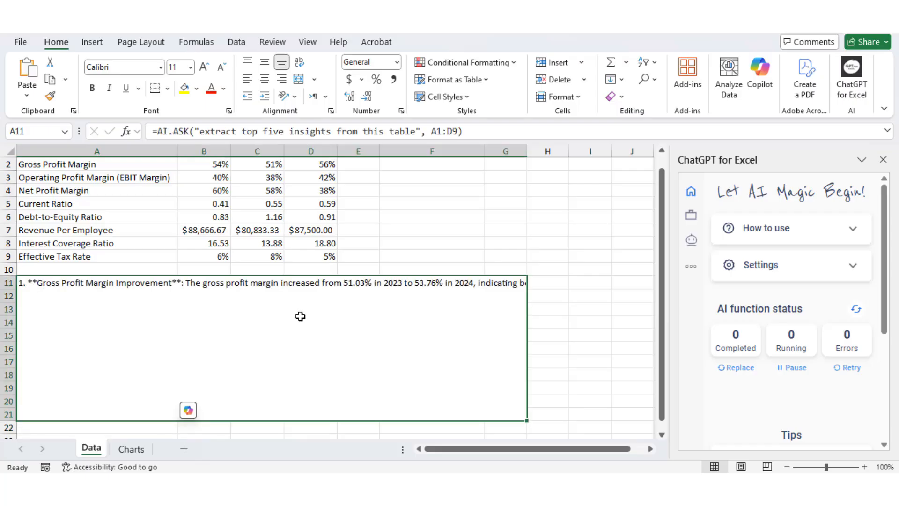
left_click(299, 65)
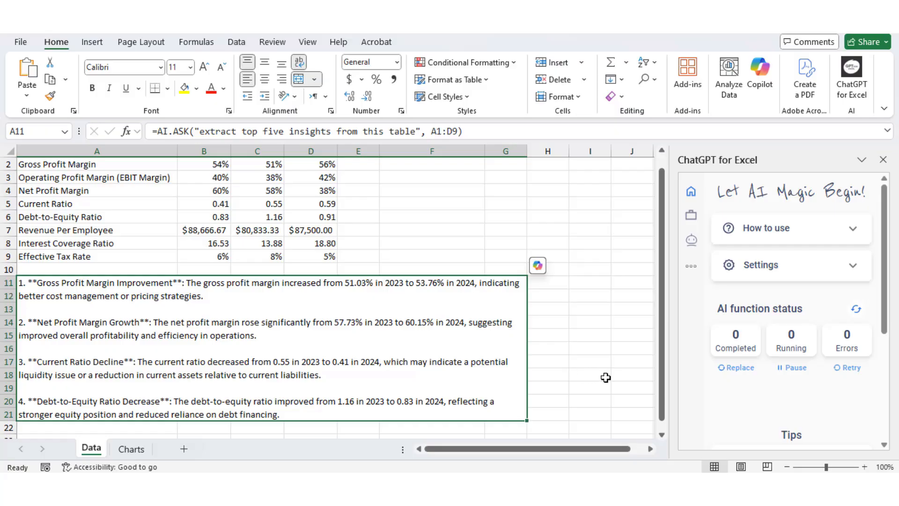
scroll(661, 396, "down", 1)
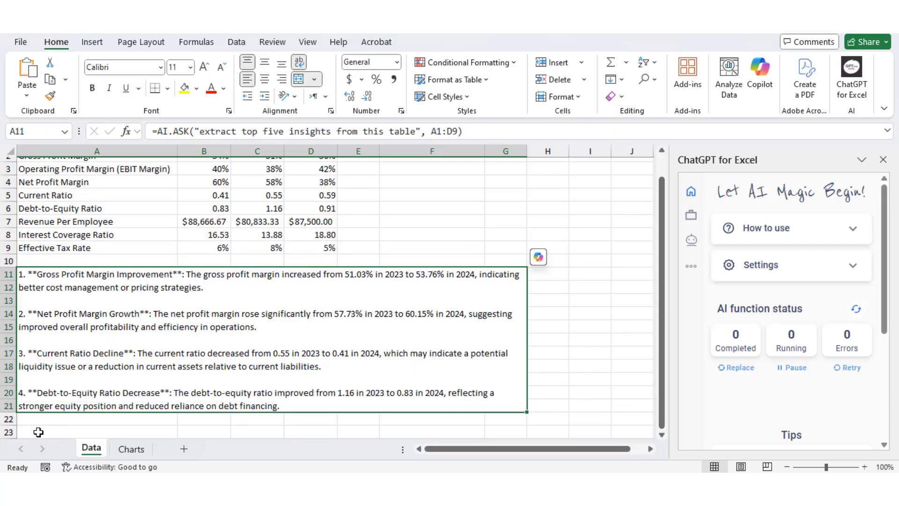
left_click_drag(8, 418, 8, 438)
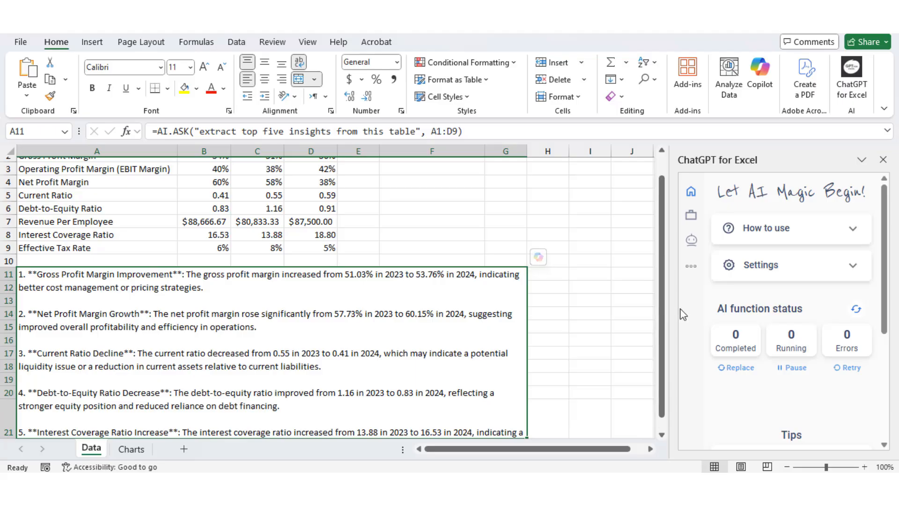
left_click_drag(662, 323, 666, 371)
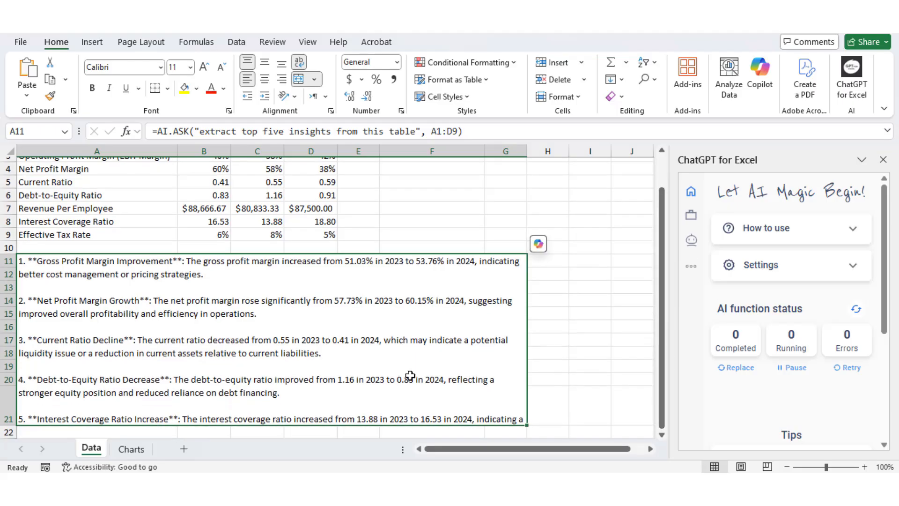
left_click_drag(11, 426, 10, 438)
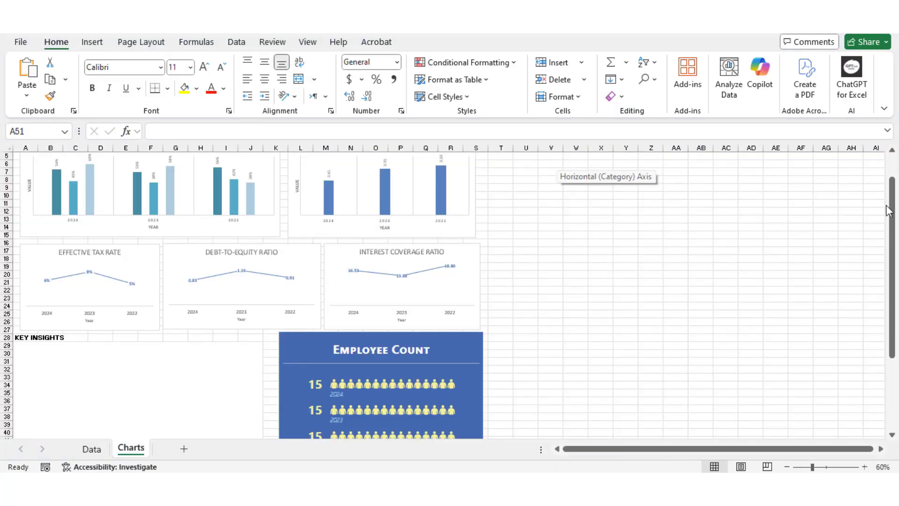
Look over the lower part of the Charts sheet, including the Key Insights area, Employee Count graphic and Revenue Per Employee chart.
left_click_drag(890, 215, 894, 317)
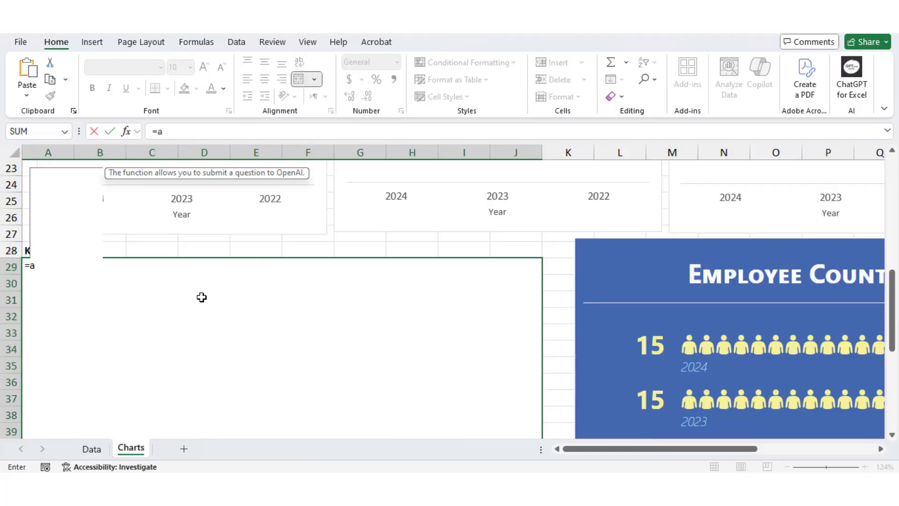
In merged cell A29 under KEY INSIGHTS, begin the formula =ai.ask("5 actions the company should do to improve financial health in 2025",.
type(".")
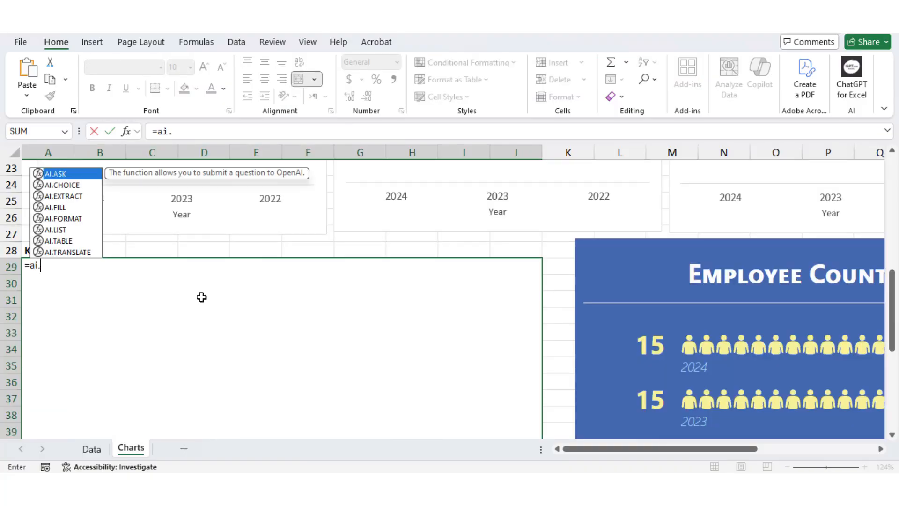
type("ask")
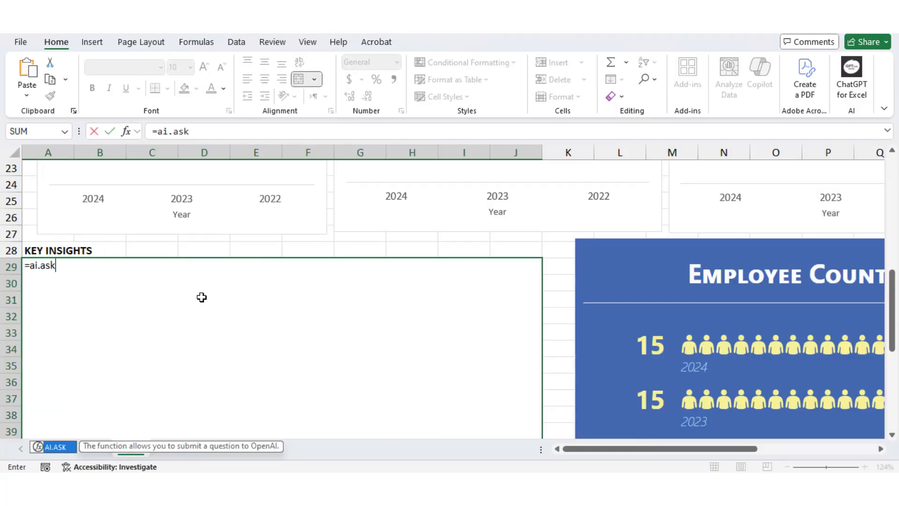
type("(\"")
type("5 actions the company should do to improve financial health in 2025")
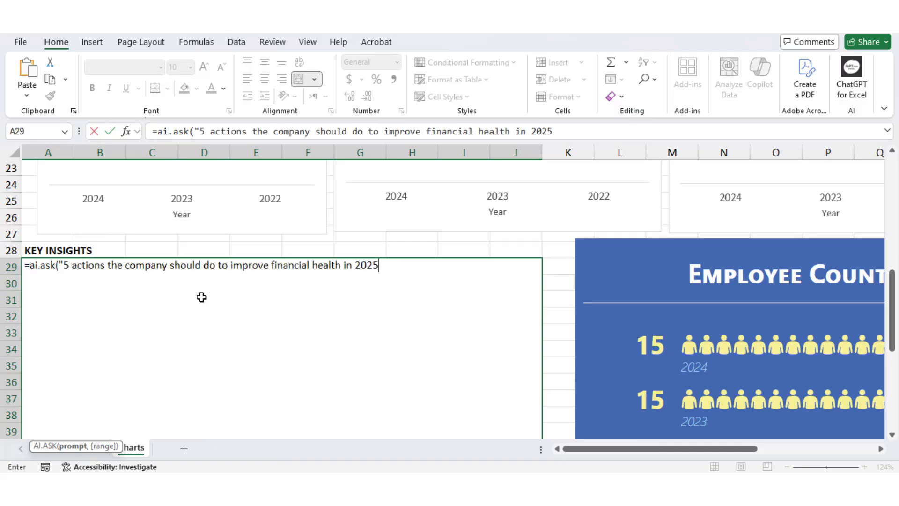
type("\",")
Complete the AI.ASK formula with the ratio table Data!A1:D9 as its range and bring the generated actions into view.
left_click(94, 452)
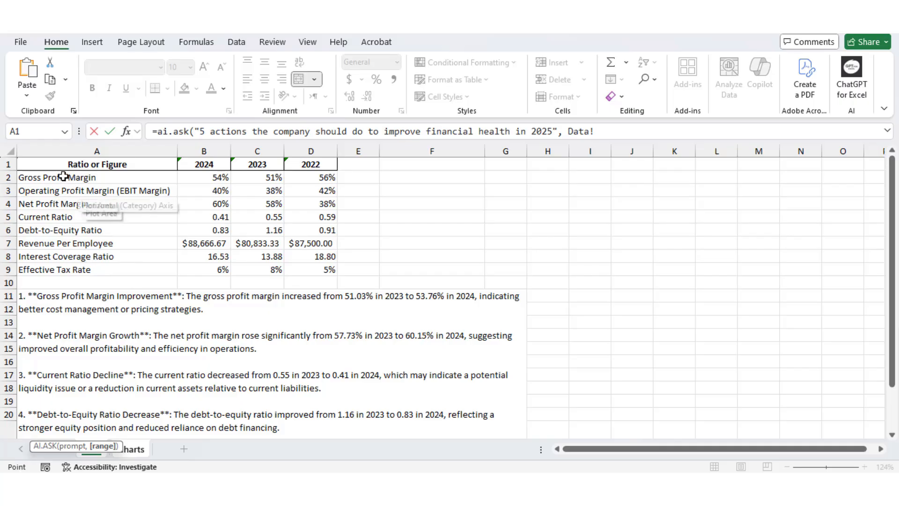
left_click_drag(49, 165, 304, 268)
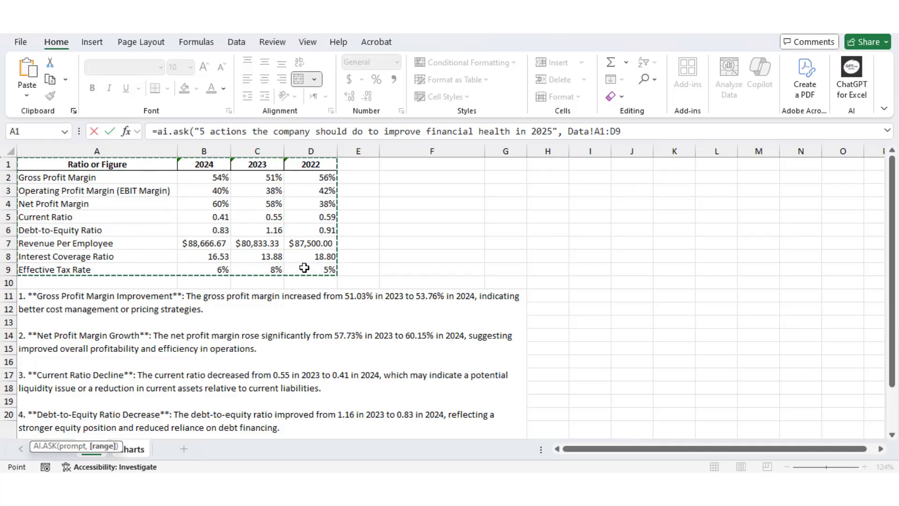
type(")")
key("Return")
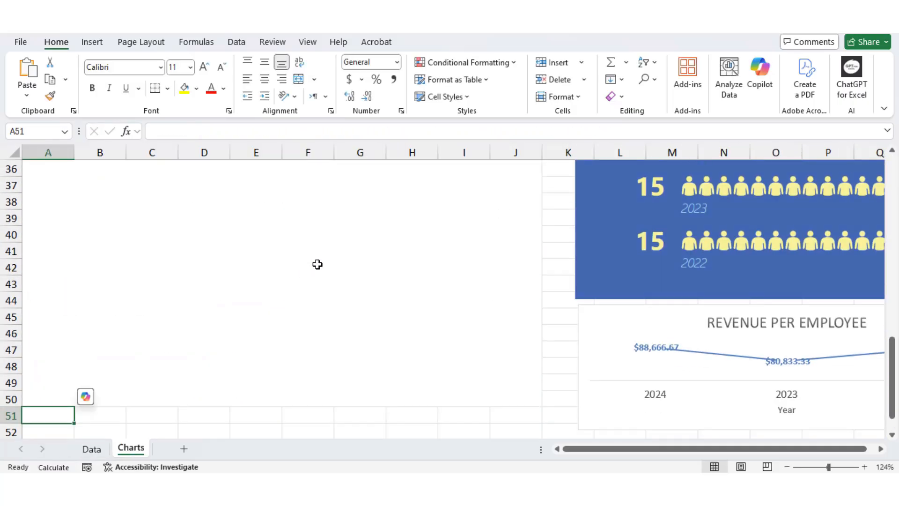
left_click_drag(892, 370, 891, 336)
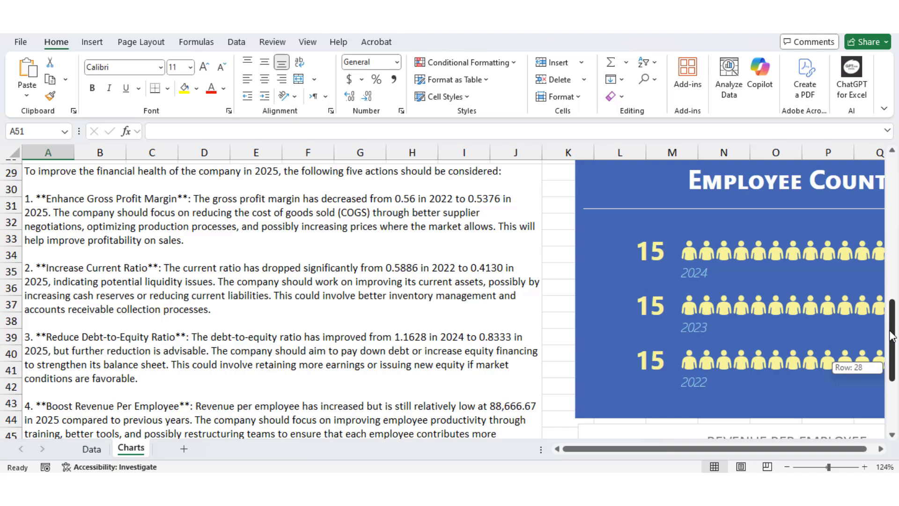
left_click_drag(891, 336, 890, 336)
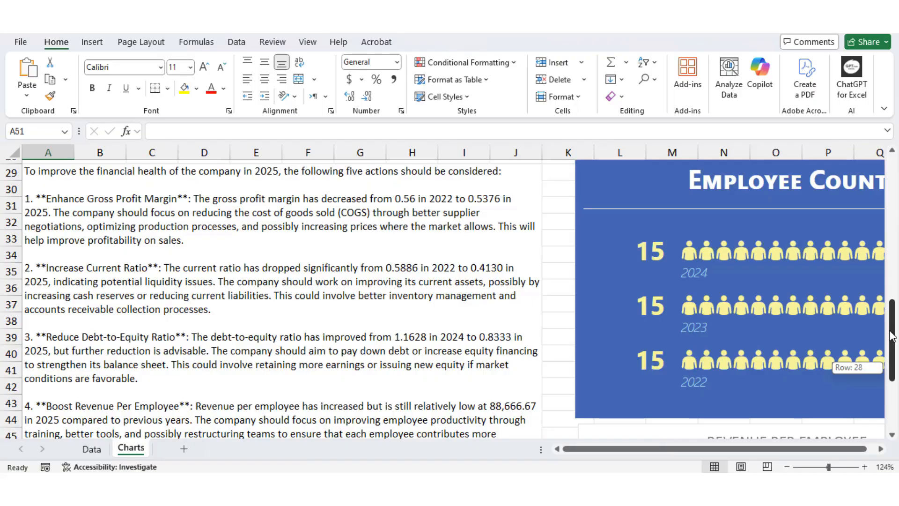